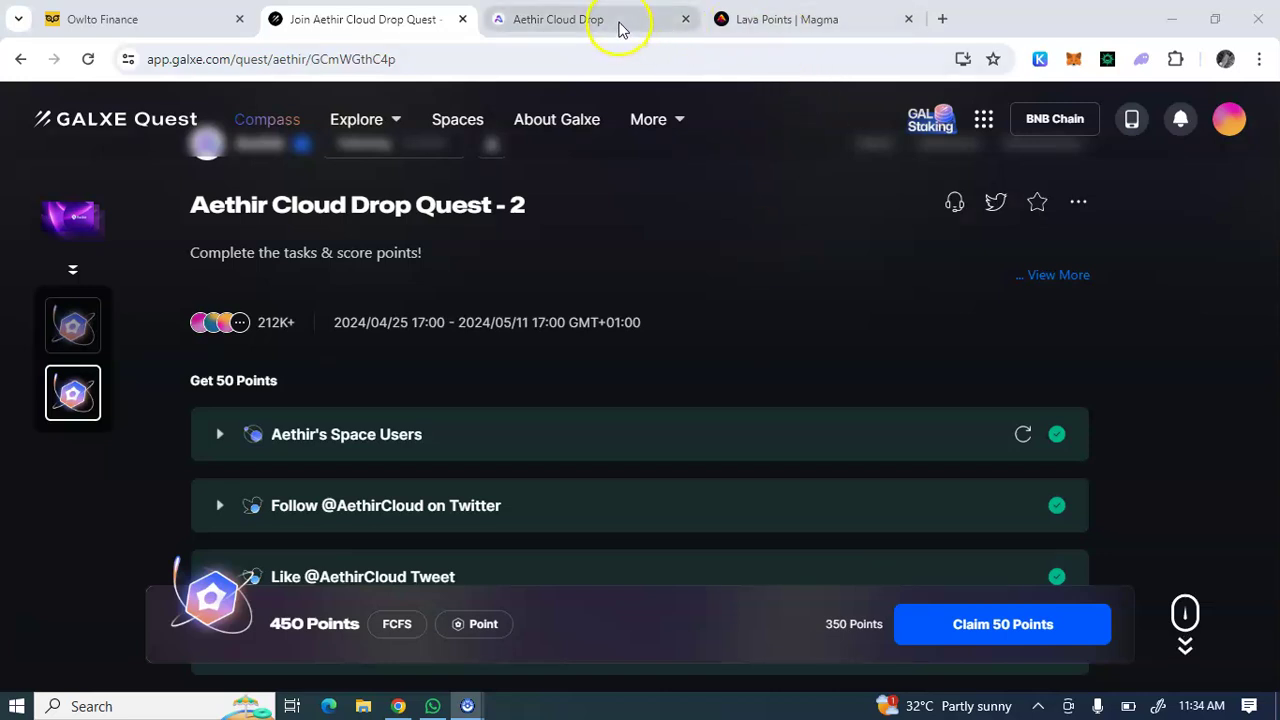
Examine the badges and participation instructions on the Aethir Cloud Drop airdrop page
{"action": "left_click", "coordinate": [617, 24]}
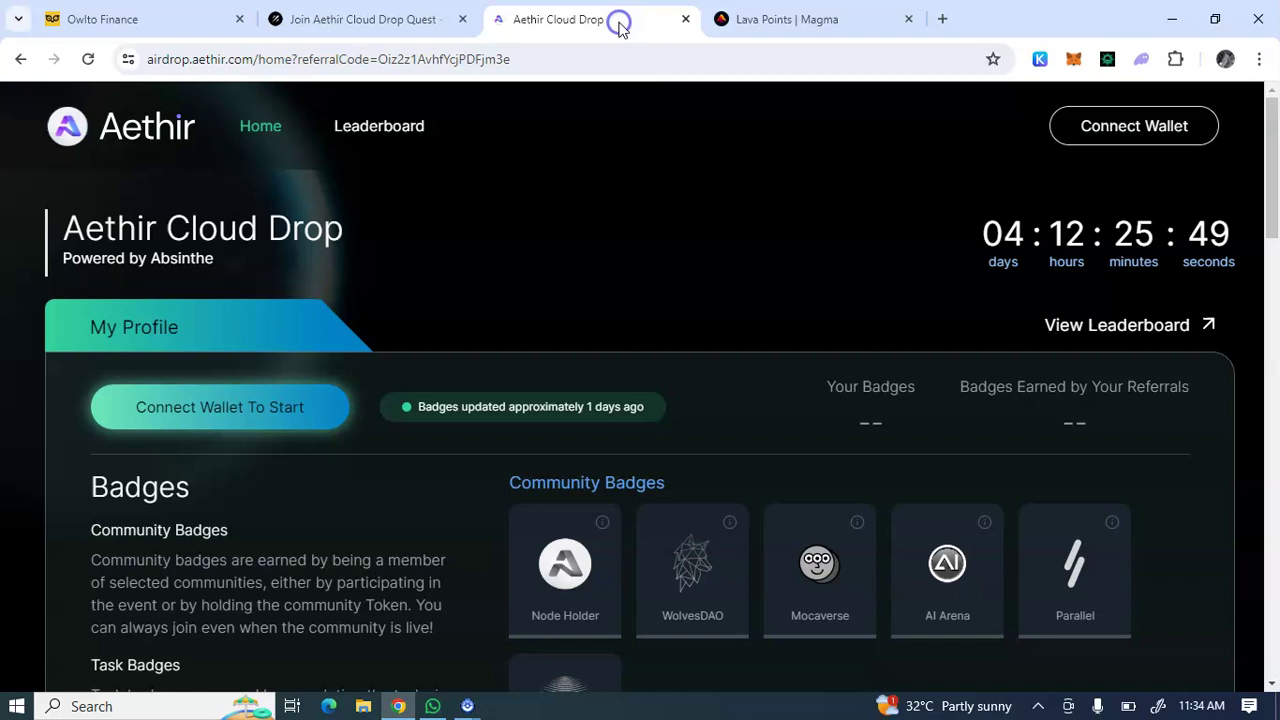
{"action": "scroll", "coordinate": [1020, 343], "scroll_direction": "down", "scroll_amount": 9}
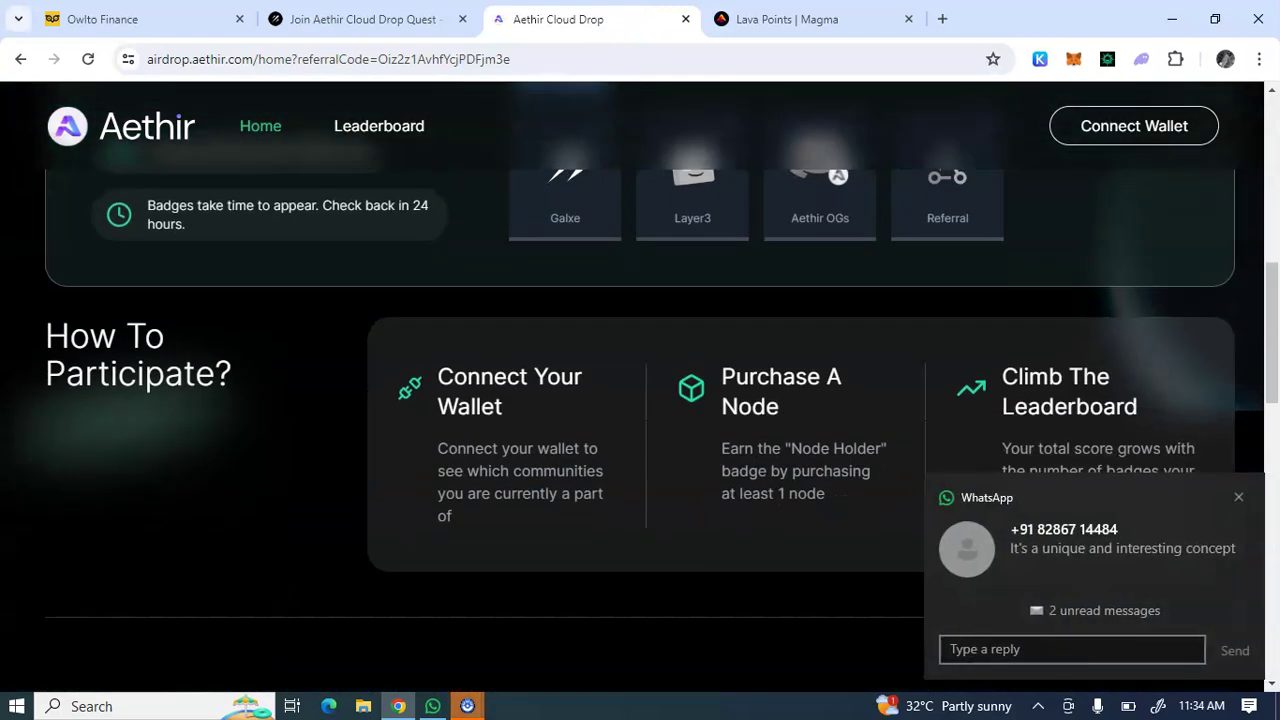
{"action": "left_click", "coordinate": [1238, 497]}
{"action": "scroll", "coordinate": [1237, 506], "scroll_direction": "up", "scroll_amount": 2}
{"action": "scroll", "coordinate": [1237, 506], "scroll_direction": "up", "scroll_amount": 5}
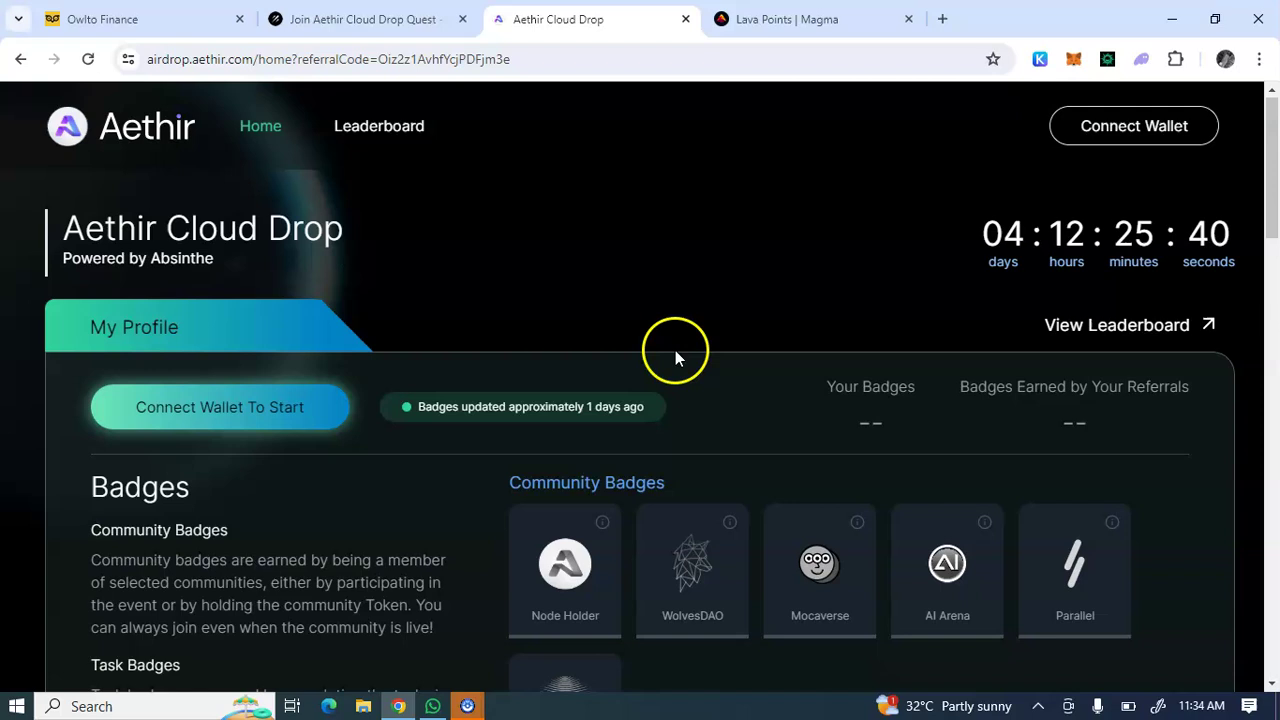
Review the task list of the Aethir Cloud Drop Quest - 2 on Galxe, checking which tasks are completed
{"action": "left_click", "coordinate": [390, 29]}
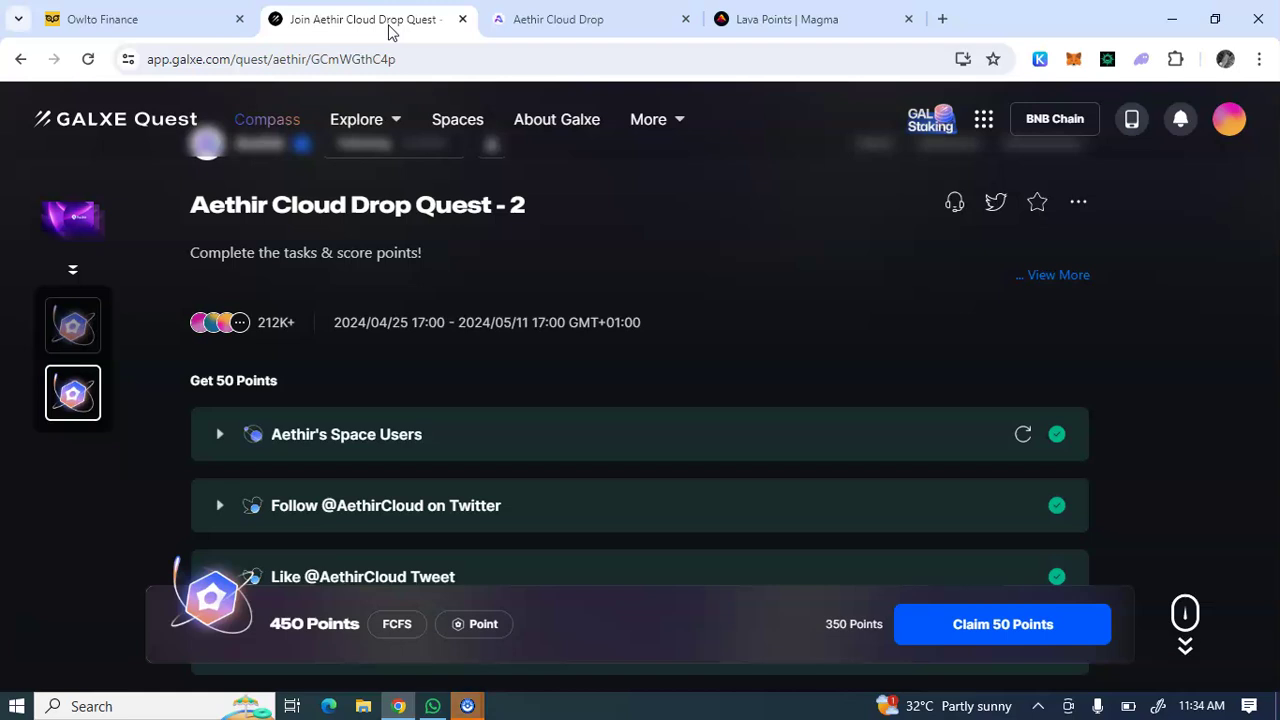
{"action": "scroll", "coordinate": [640, 400], "scroll_direction": "down", "scroll_amount": 2}
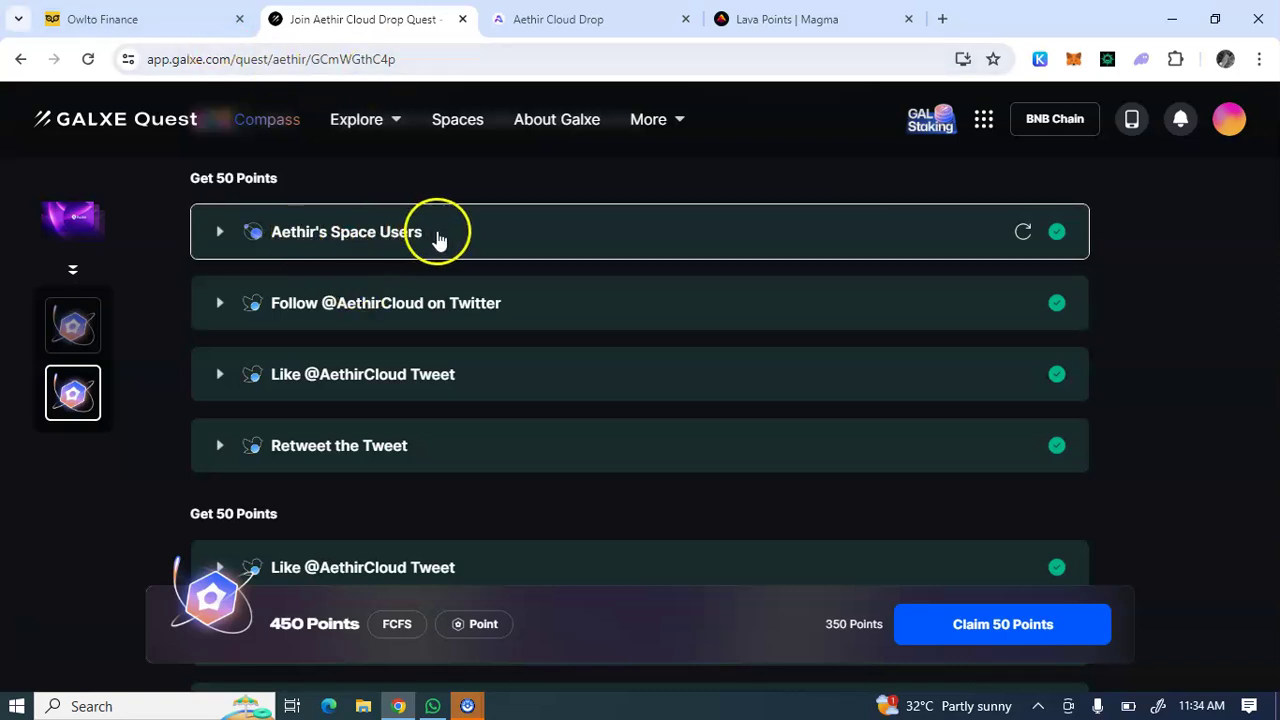
{"action": "scroll", "coordinate": [494, 246], "scroll_direction": "up", "scroll_amount": 3}
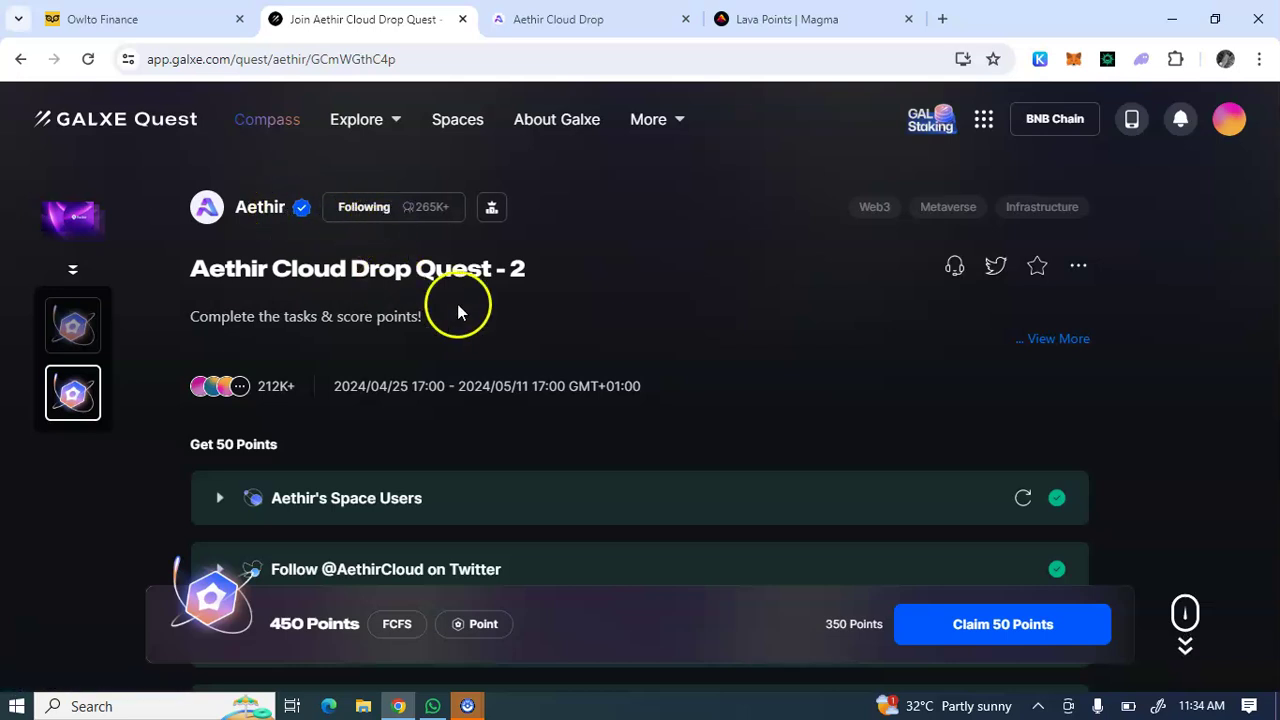
{"action": "scroll", "coordinate": [457, 300], "scroll_direction": "down", "scroll_amount": 4}
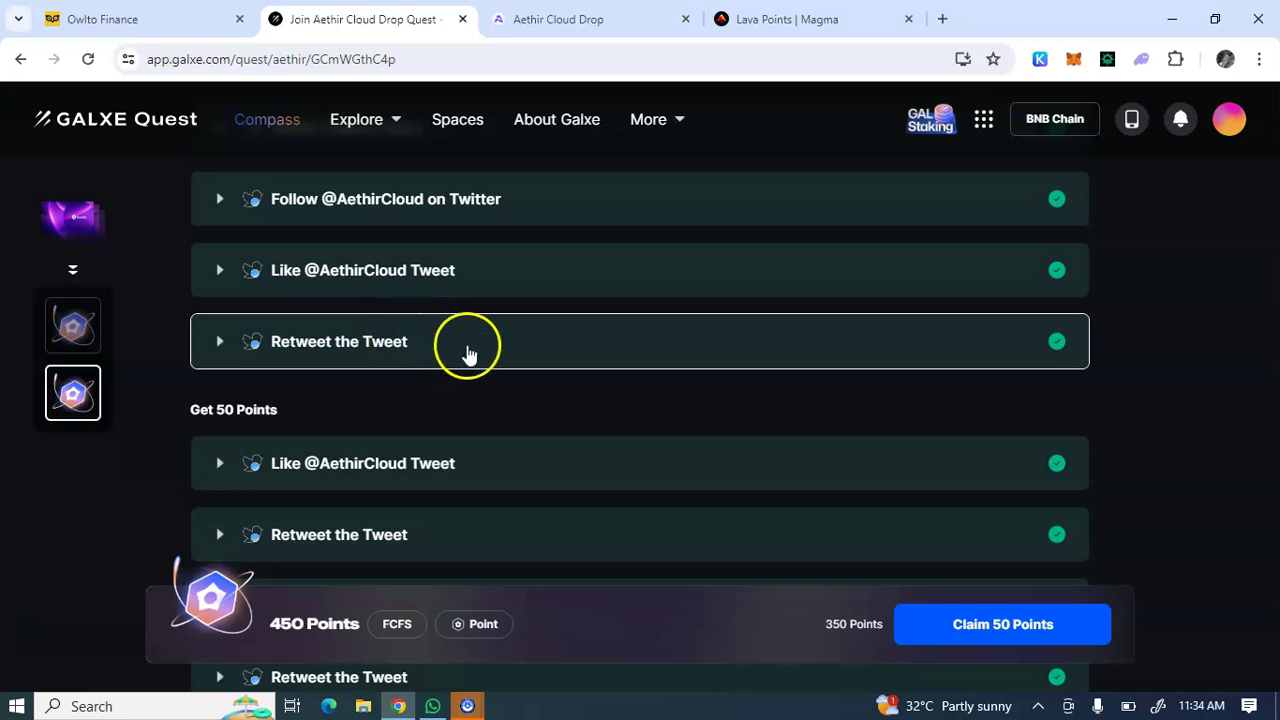
{"action": "scroll", "coordinate": [795, 316], "scroll_direction": "down", "scroll_amount": 1}
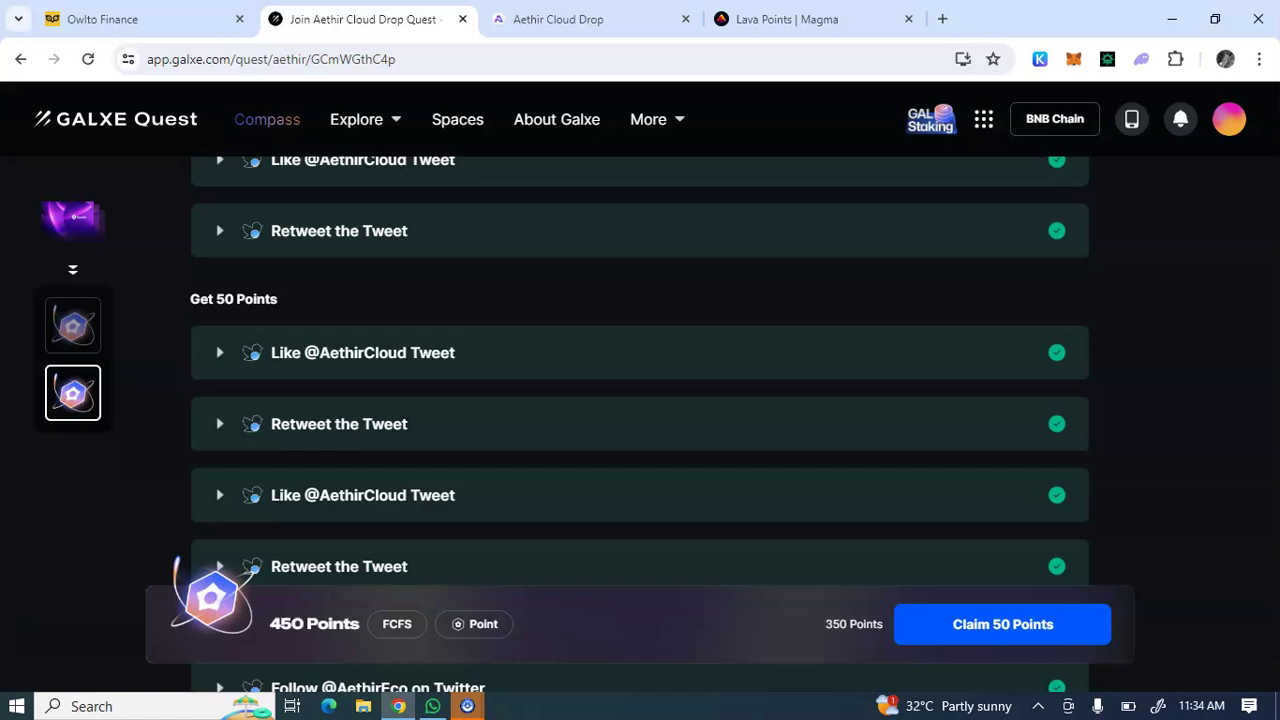
{"action": "scroll", "coordinate": [463, 400], "scroll_direction": "down", "scroll_amount": 1}
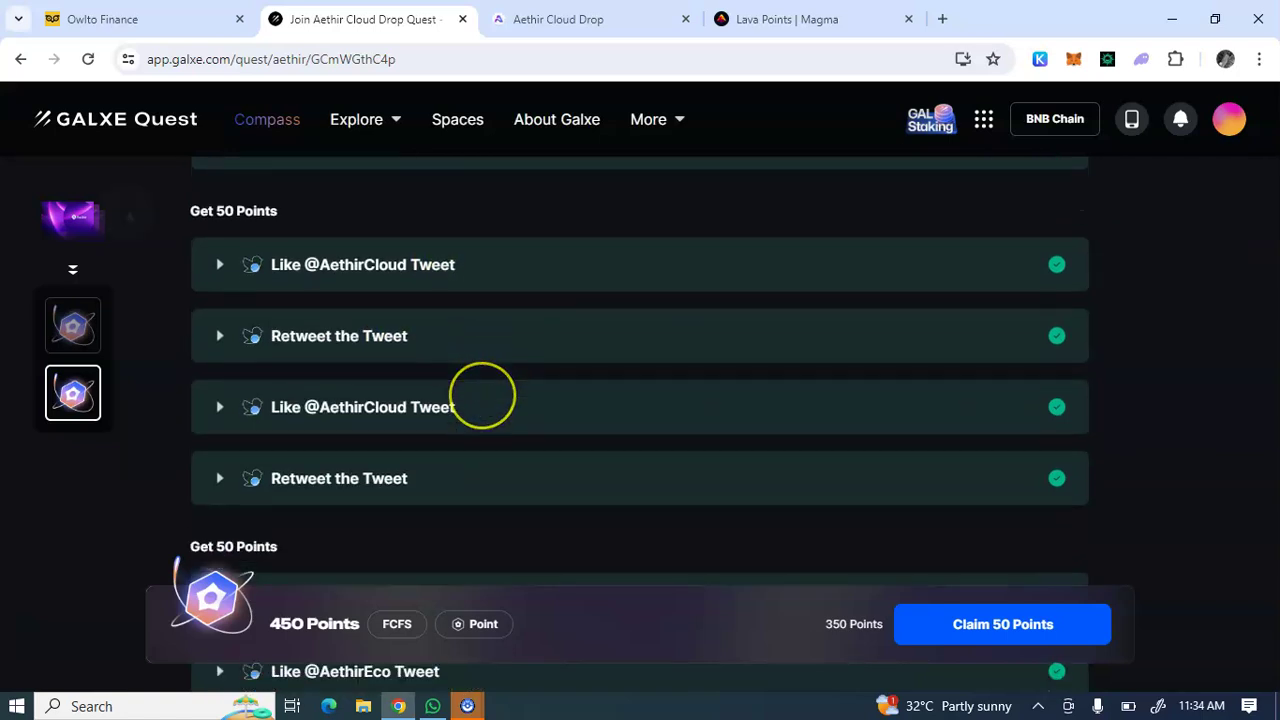
{"action": "scroll", "coordinate": [482, 396], "scroll_direction": "down", "scroll_amount": 5}
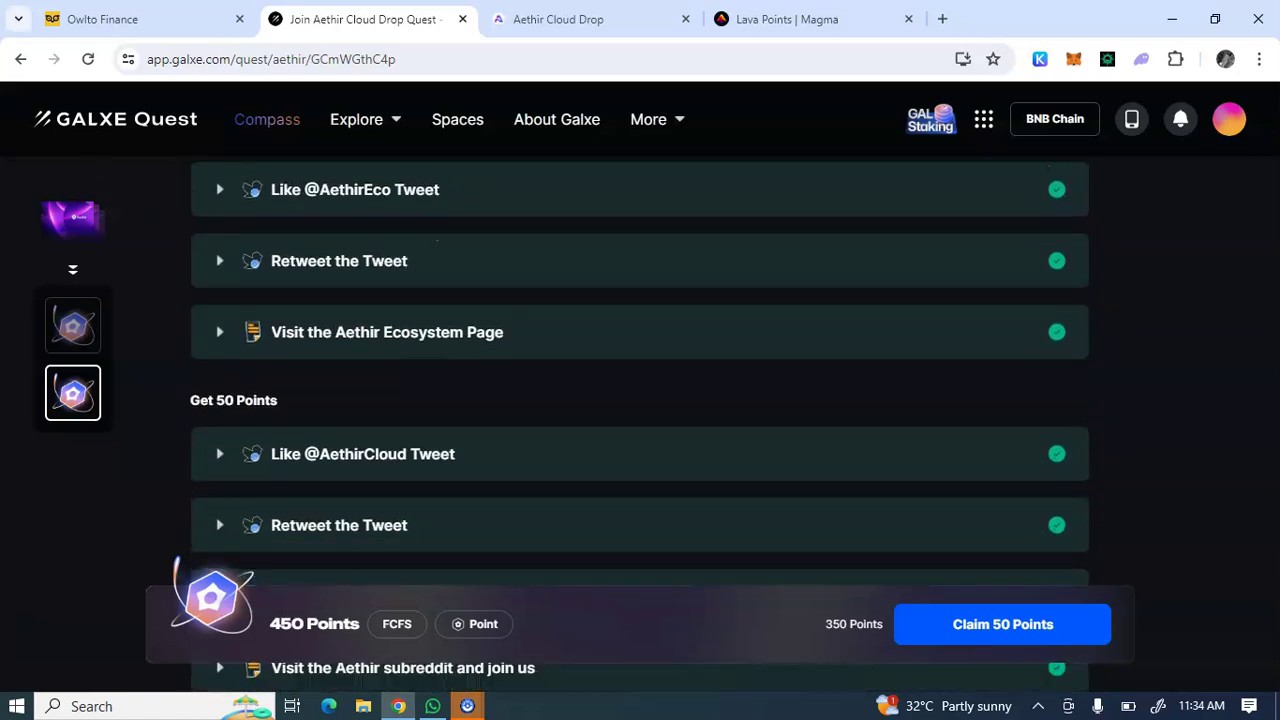
{"action": "scroll", "coordinate": [640, 420], "scroll_direction": "down", "scroll_amount": 5}
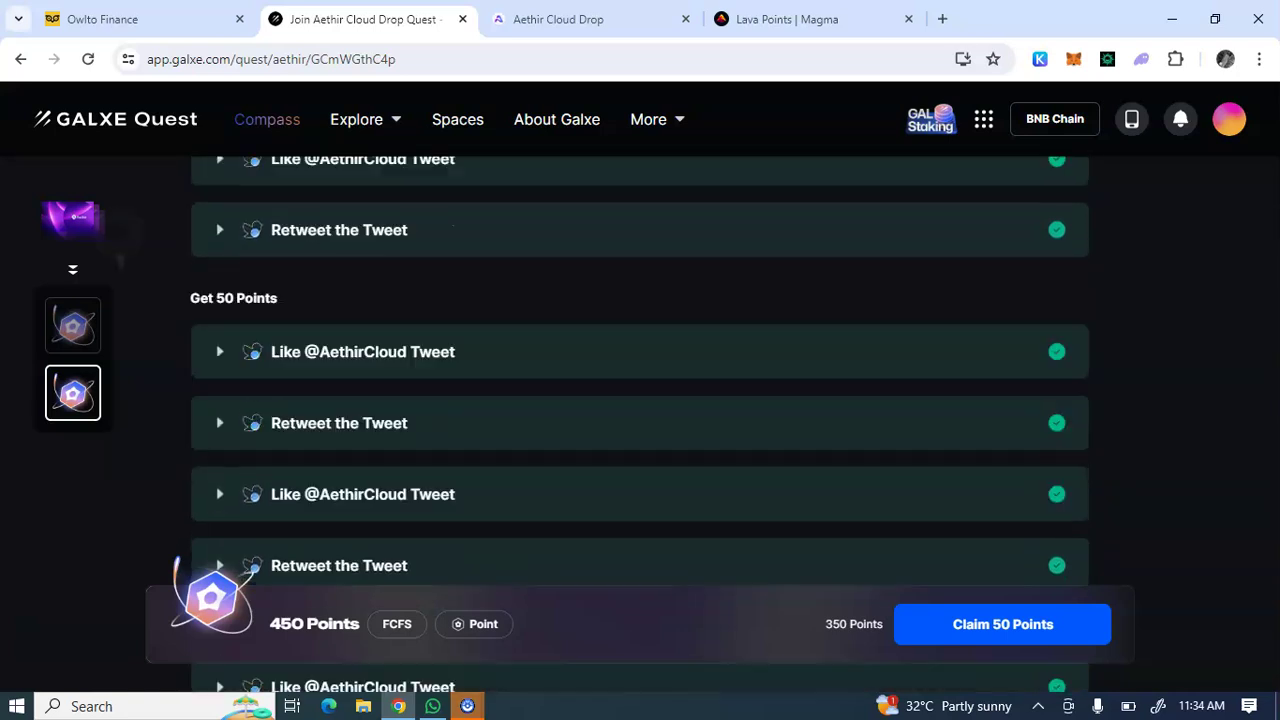
{"action": "scroll", "coordinate": [640, 420], "scroll_direction": "down", "scroll_amount": 3}
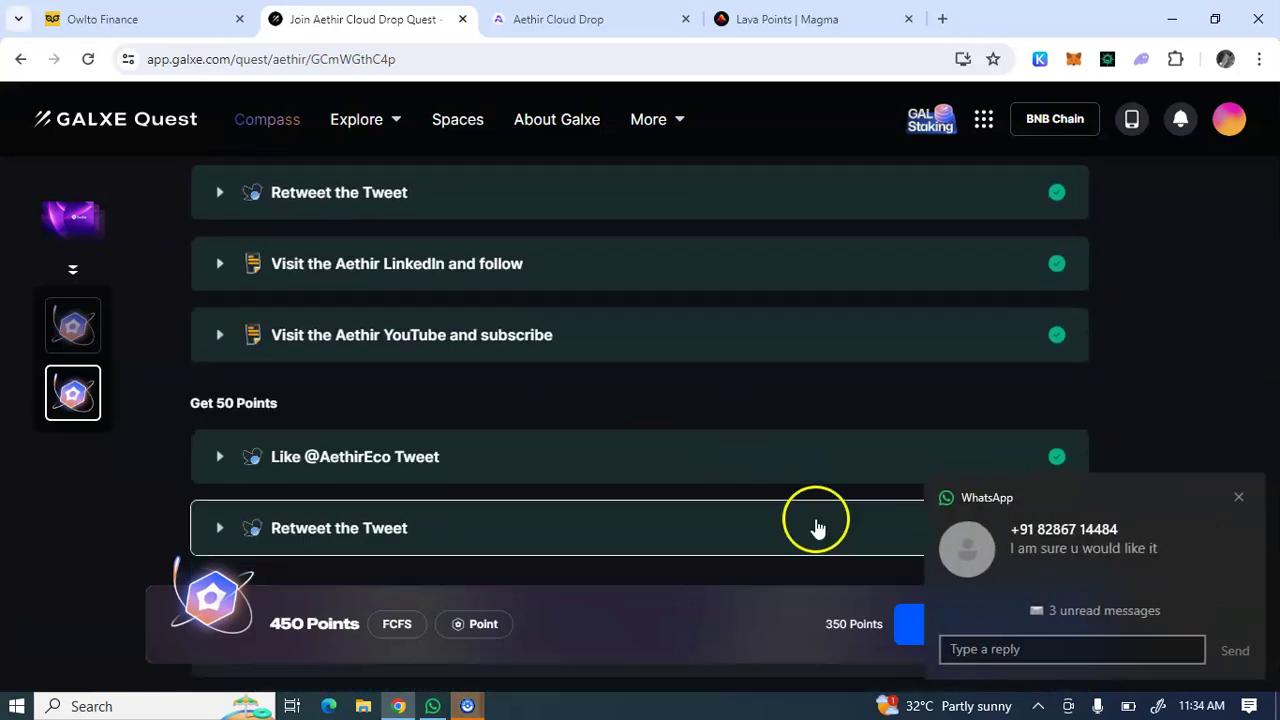
{"action": "left_click", "coordinate": [1239, 498]}
{"action": "scroll", "coordinate": [1237, 503], "scroll_direction": "down", "scroll_amount": 4}
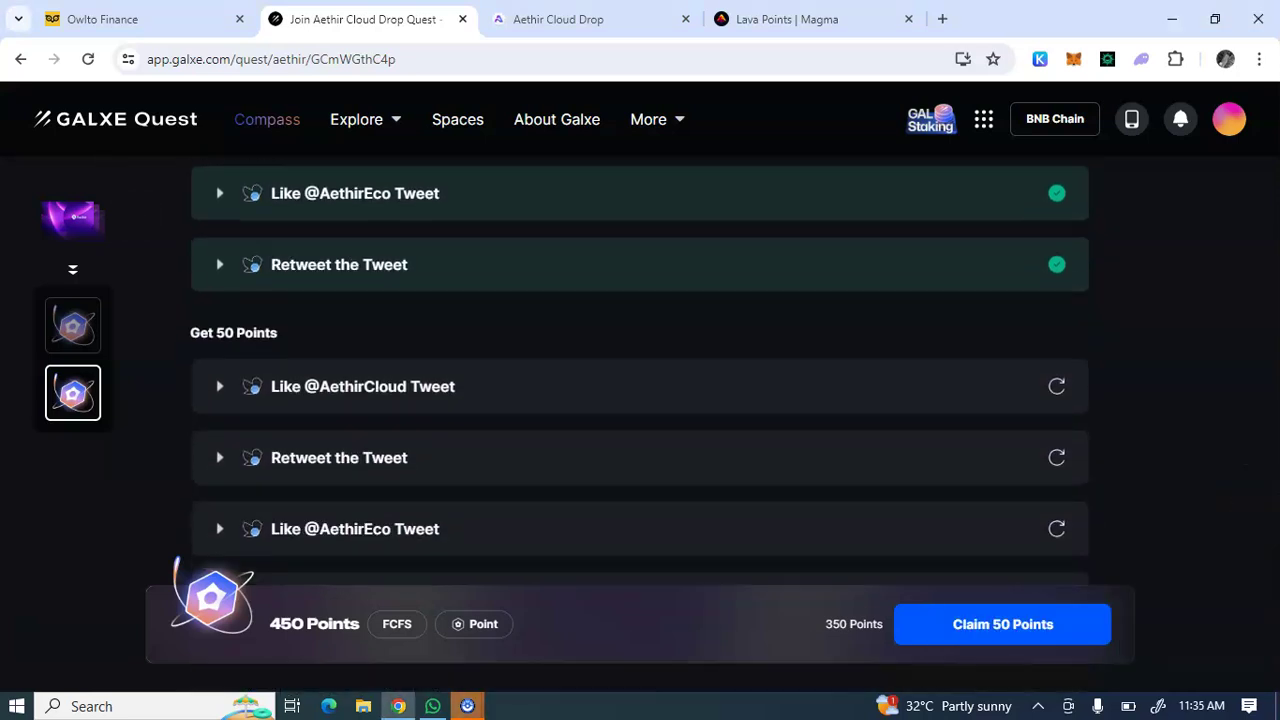
Claim the 50 points for the completed Aethir Cloud Drop Quest - 2 tasks and dismiss the submission dialog
{"action": "scroll", "coordinate": [1143, 466], "scroll_direction": "down", "scroll_amount": 1}
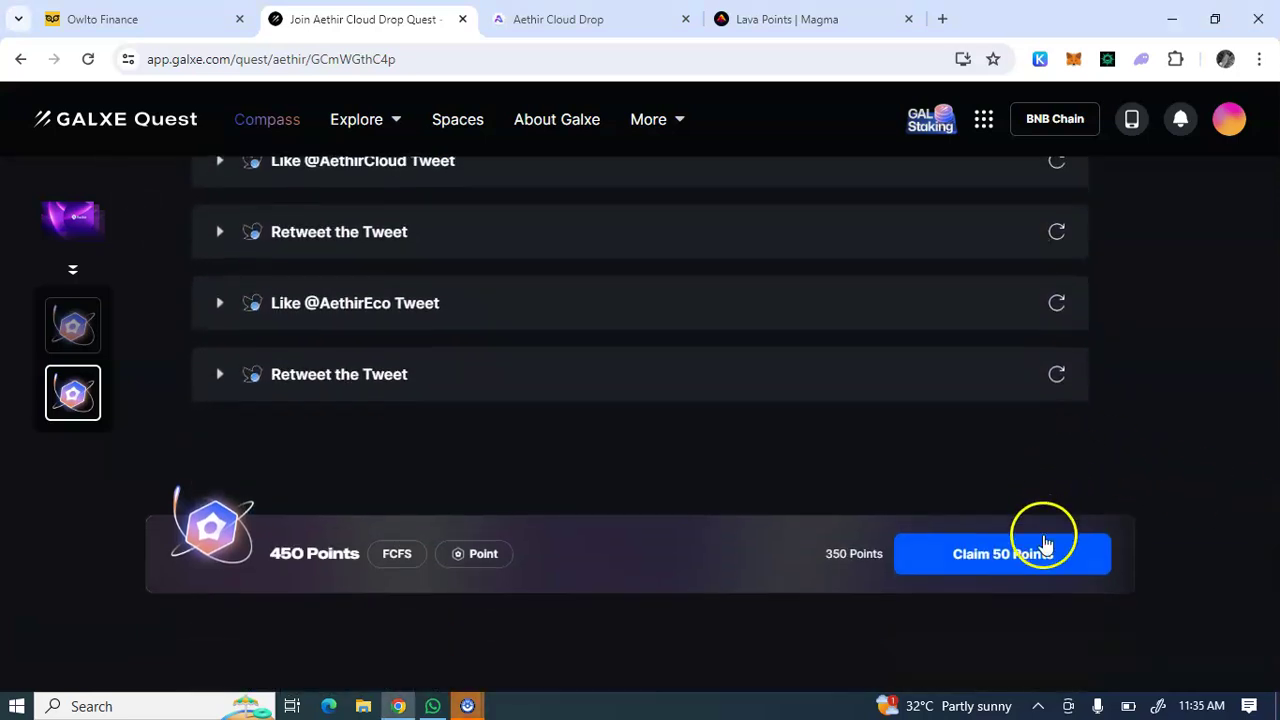
{"action": "left_click", "coordinate": [1041, 562]}
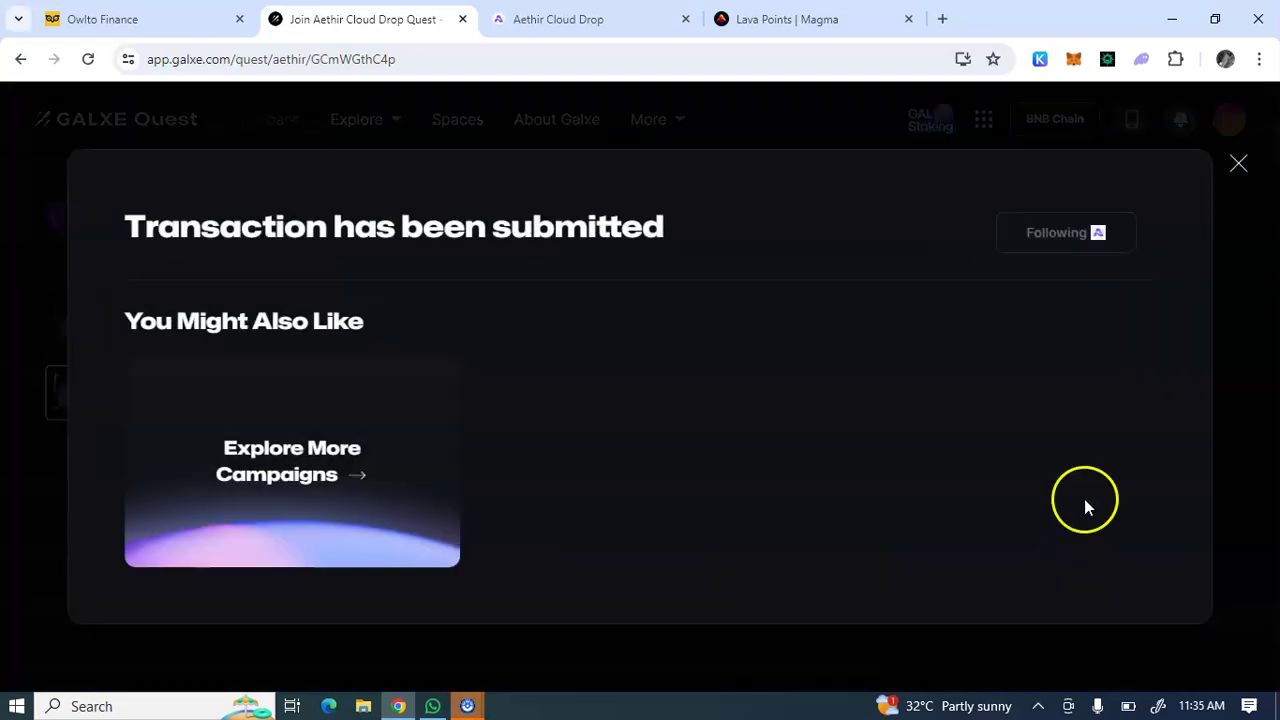
{"action": "left_click", "coordinate": [1238, 164]}
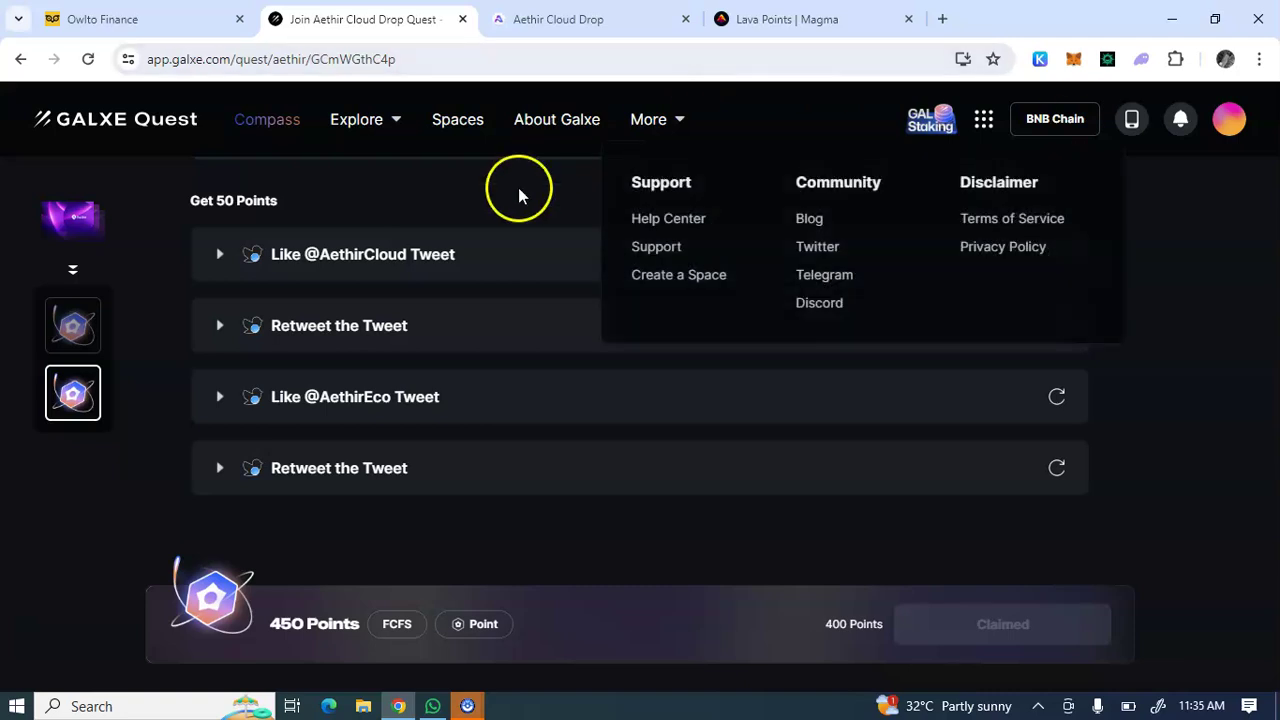
Like the AethirCloud tweet from the final 50-point task group and close the post window
{"action": "left_click", "coordinate": [360, 258]}
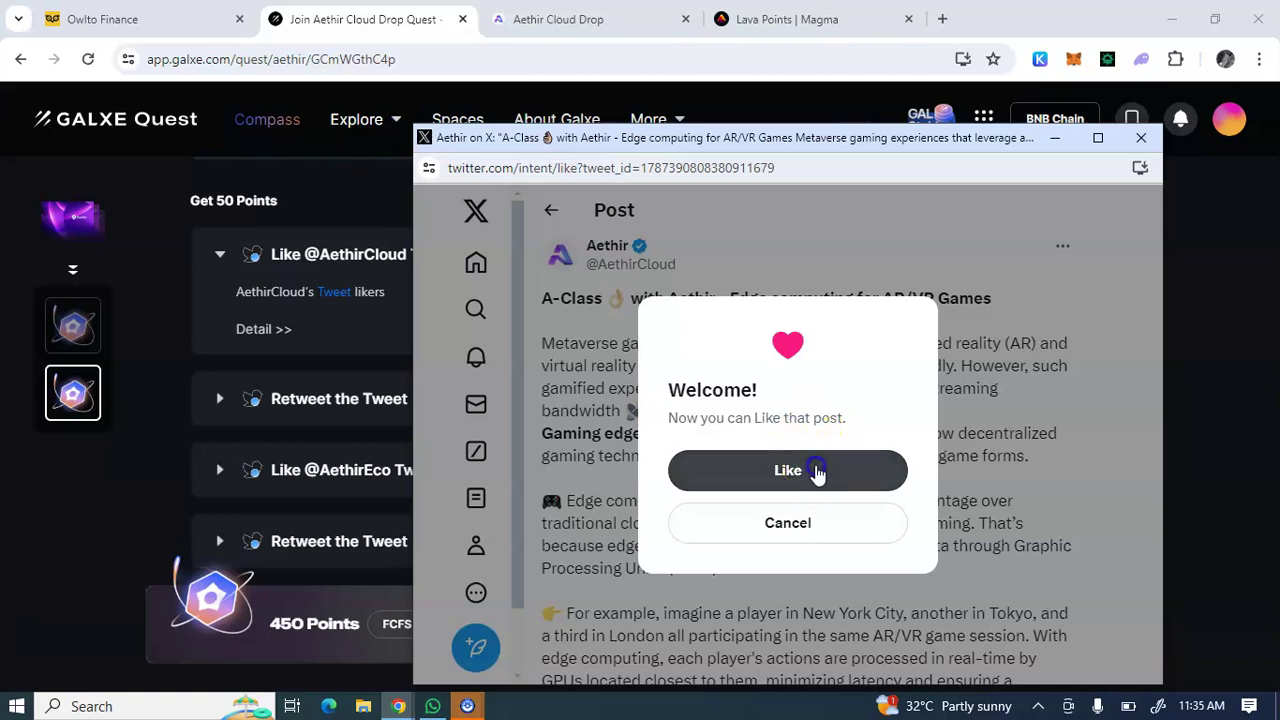
{"action": "left_click", "coordinate": [817, 471]}
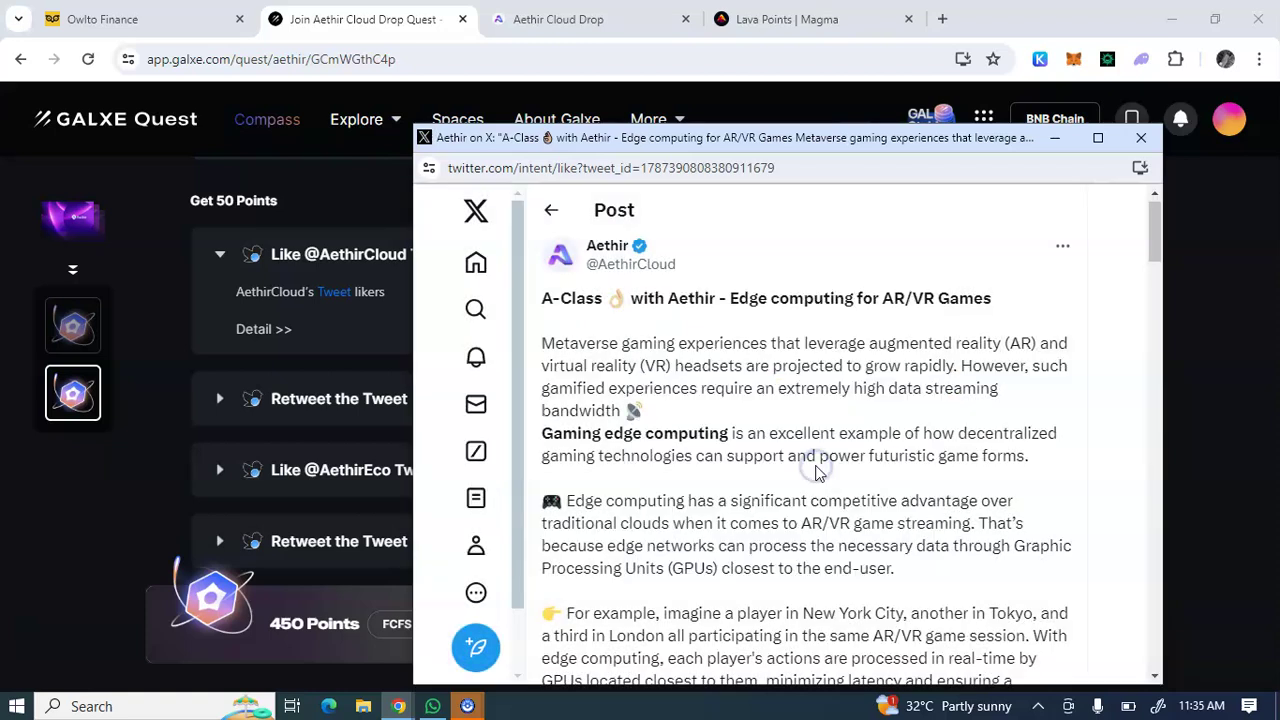
{"action": "left_click", "coordinate": [1142, 138]}
{"action": "scroll", "coordinate": [1150, 146], "scroll_direction": "down", "scroll_amount": 2}
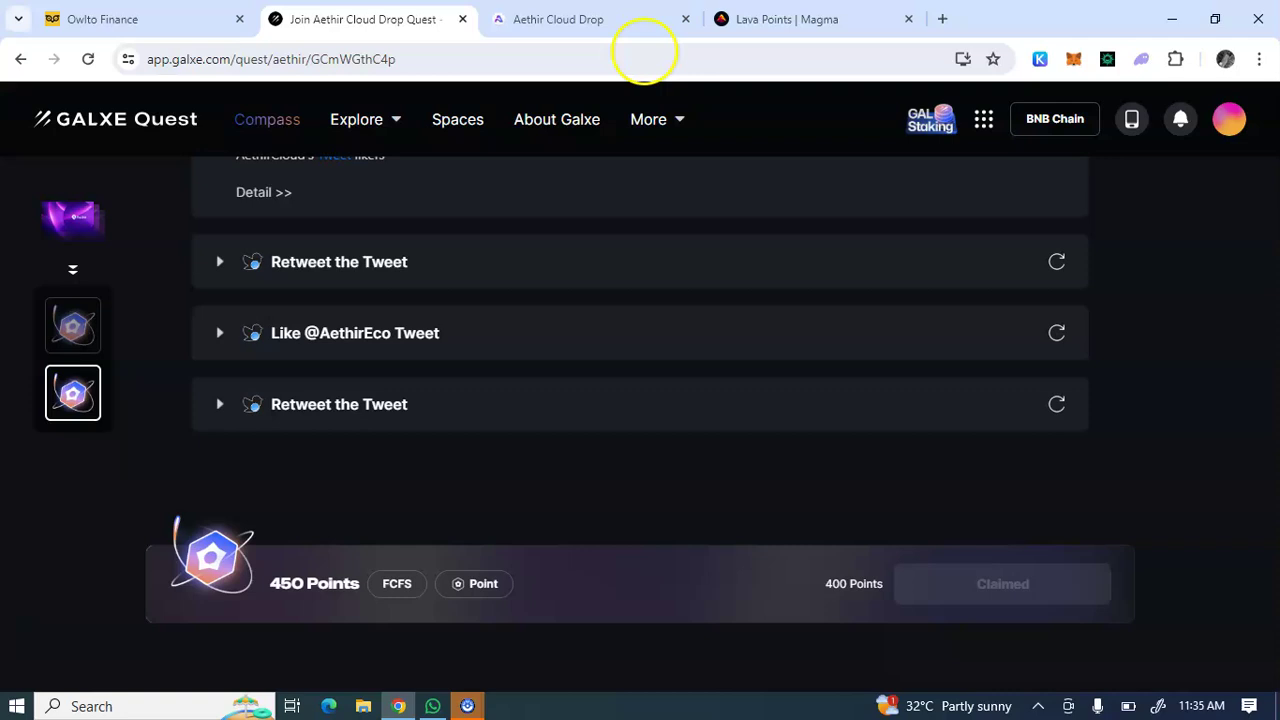
Connect the MetaMask wallet to the Aethir Cloud Drop airdrop site using Account 1
{"action": "left_click", "coordinate": [632, 27]}
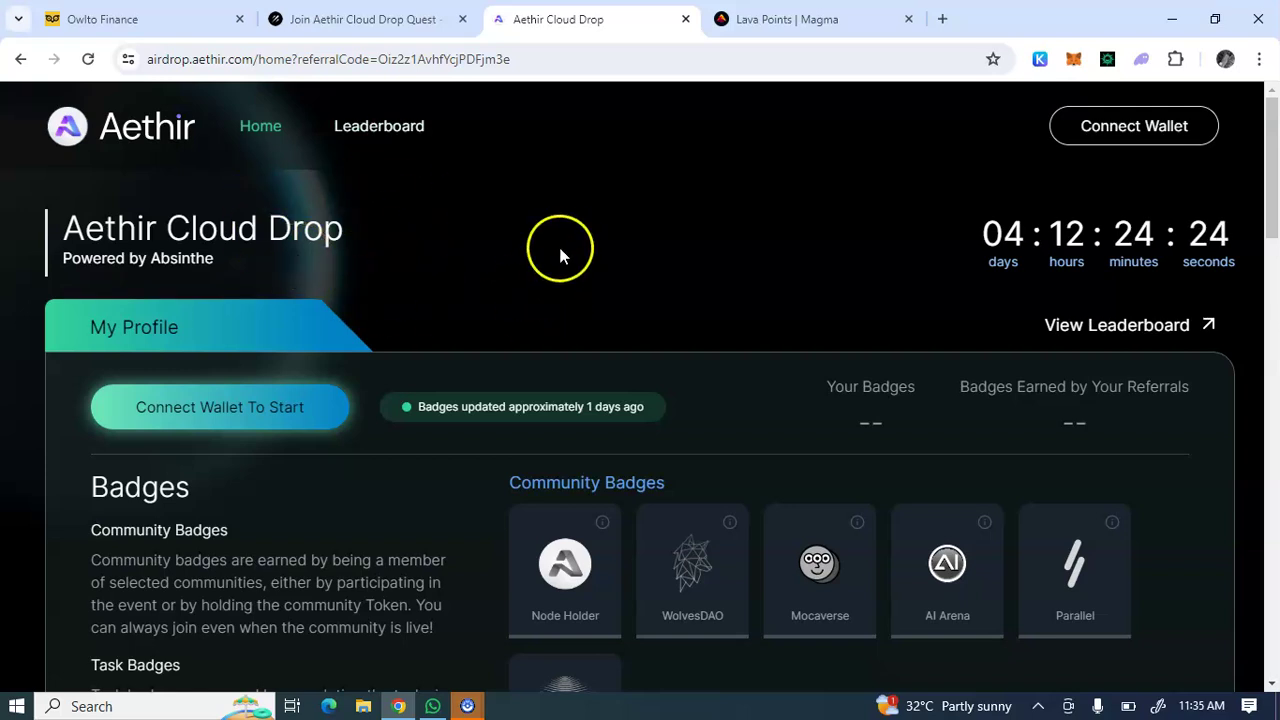
{"action": "left_click", "coordinate": [1197, 127]}
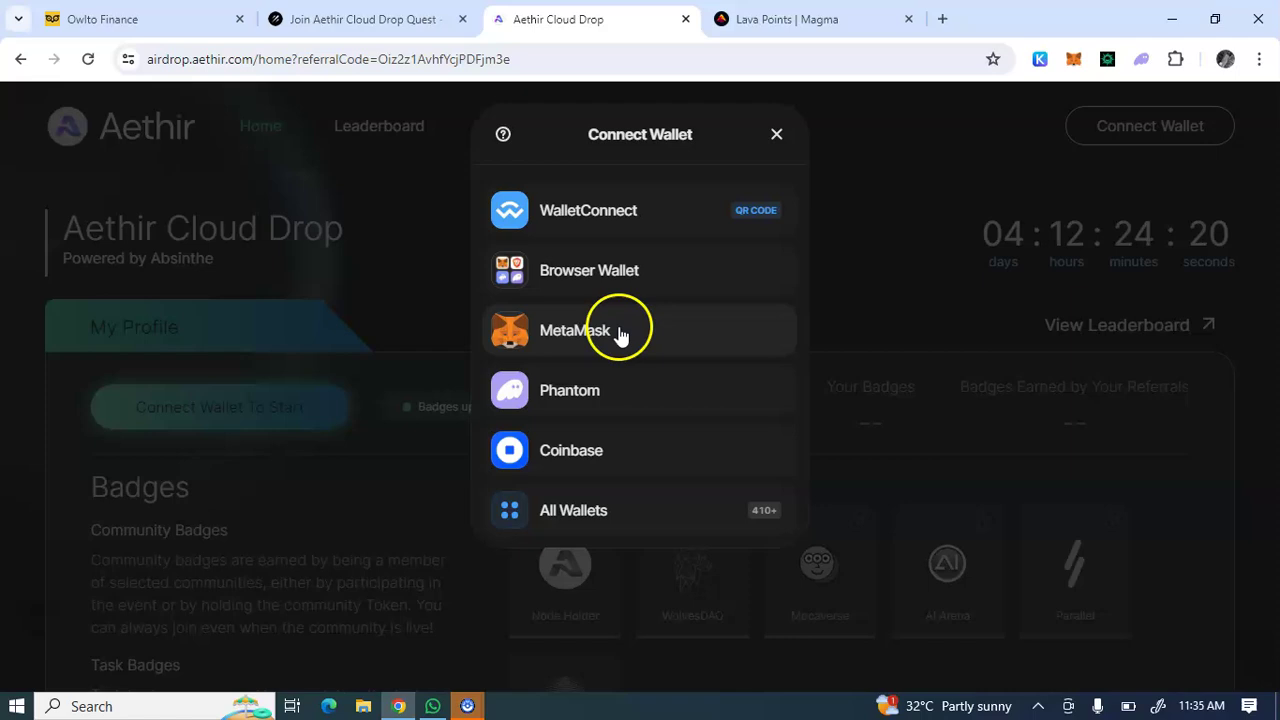
{"action": "left_click", "coordinate": [631, 333]}
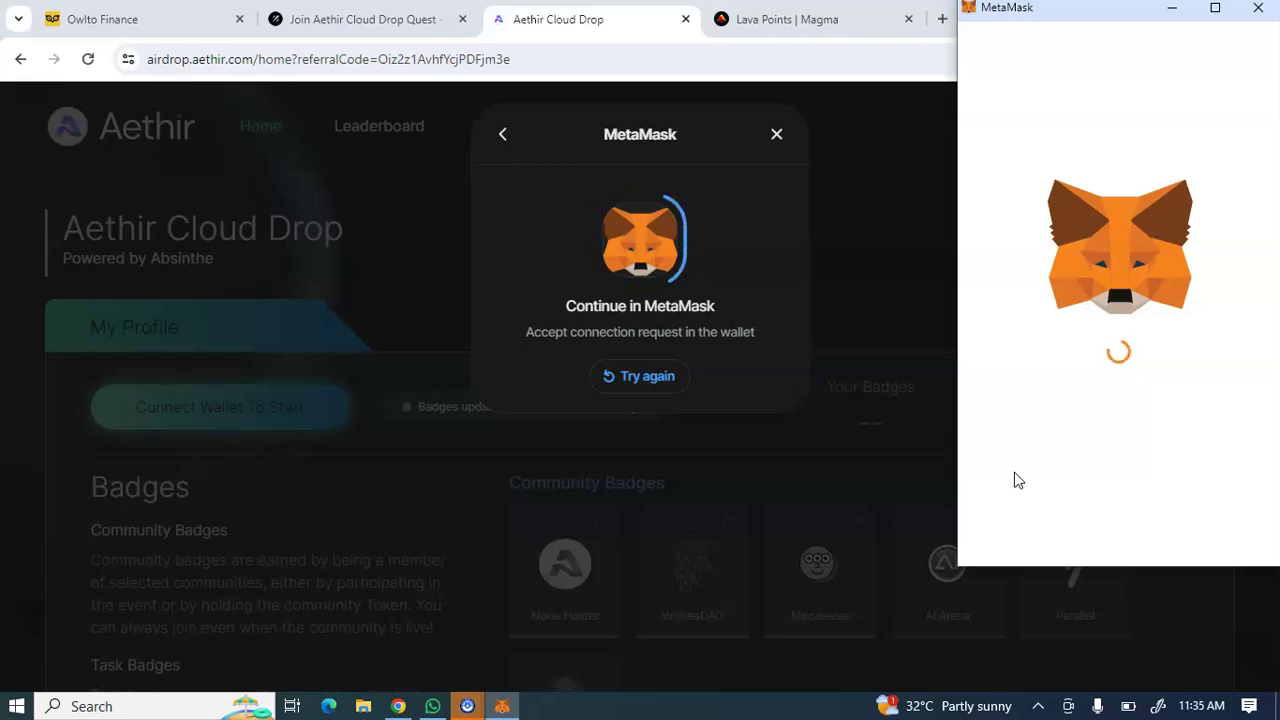
{"action": "left_click", "coordinate": [1208, 530]}
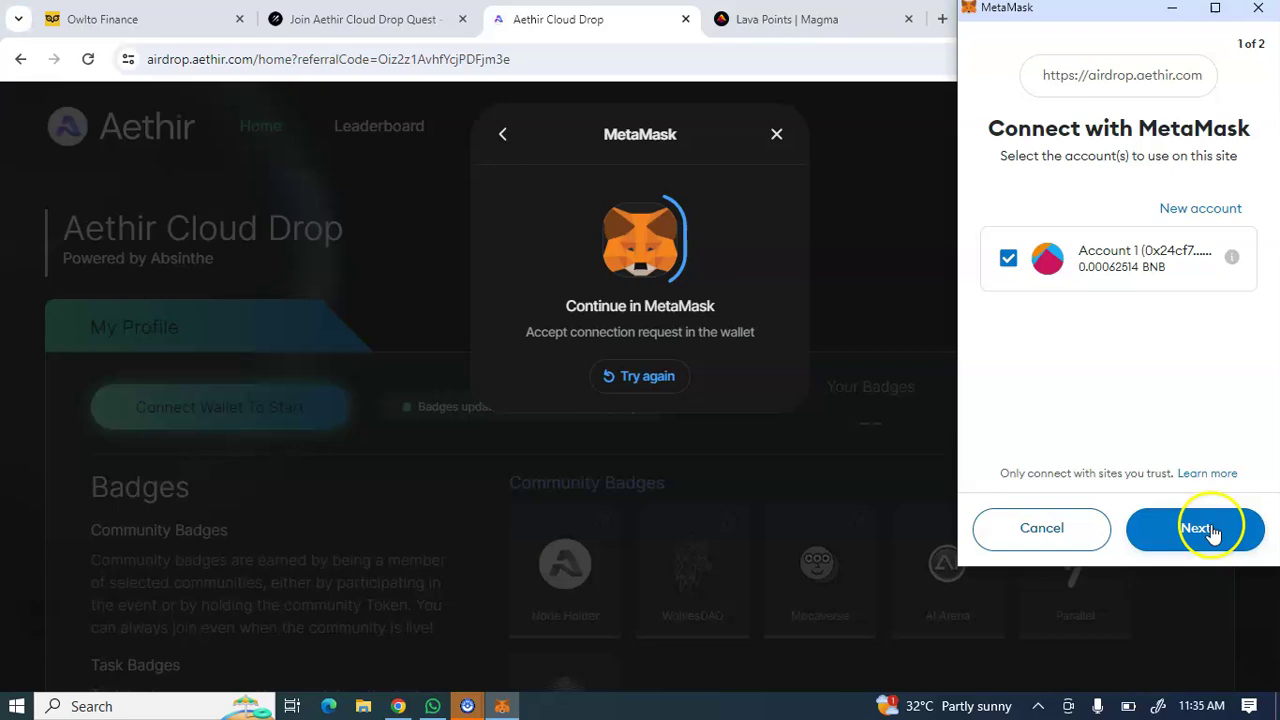
{"action": "left_click", "coordinate": [1212, 531]}
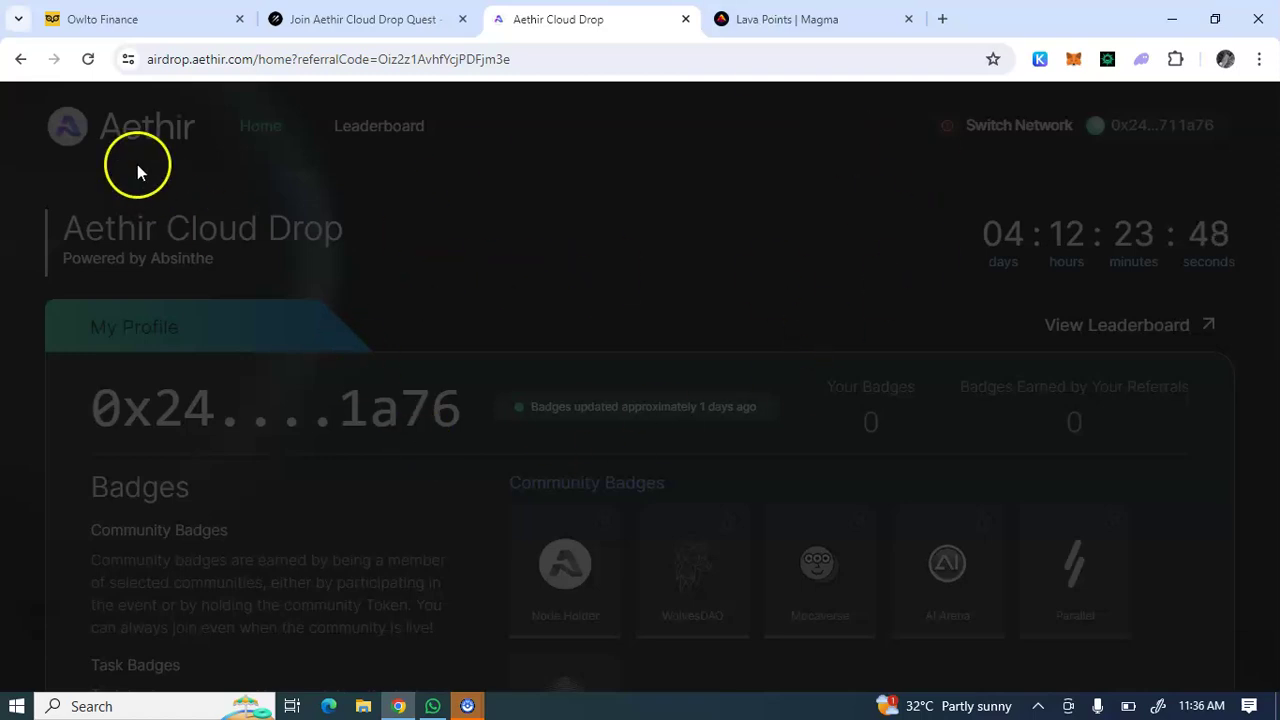
Return to the Galxe quest, repost the AethirCloud tweet from the final task group and close the post window
{"action": "left_click", "coordinate": [348, 20]}
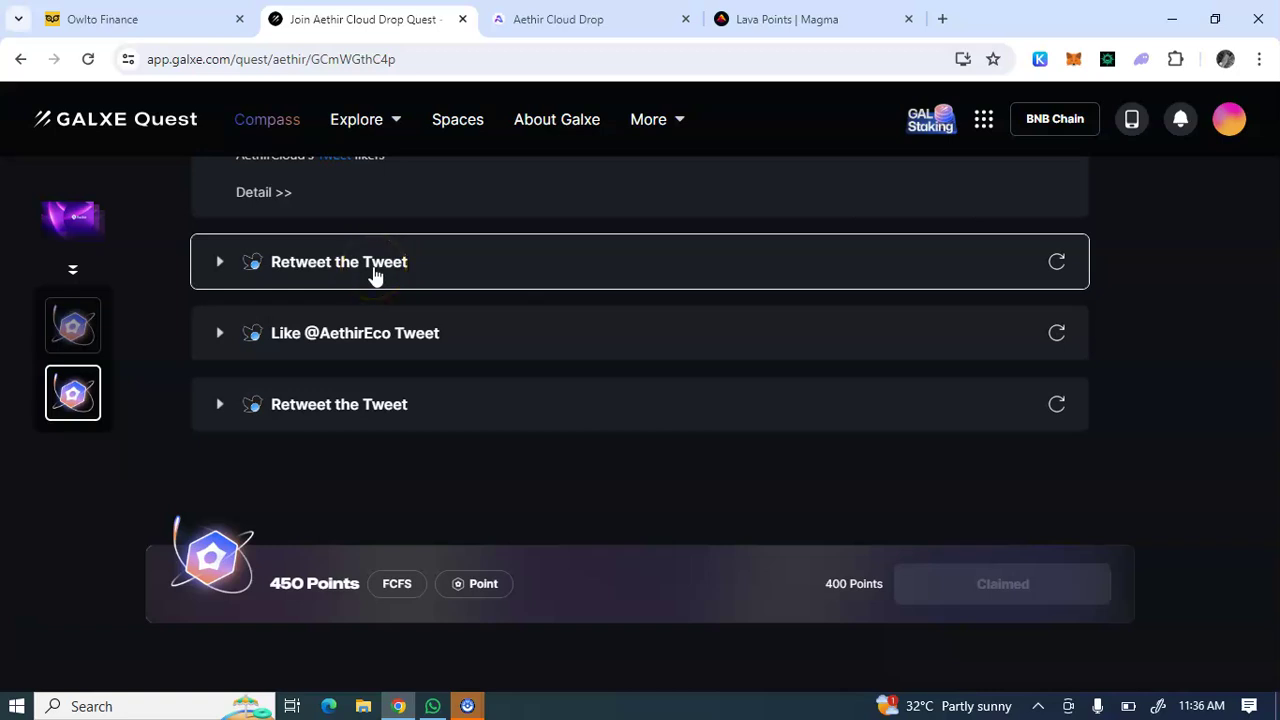
{"action": "scroll", "coordinate": [375, 275], "scroll_direction": "up", "scroll_amount": 1}
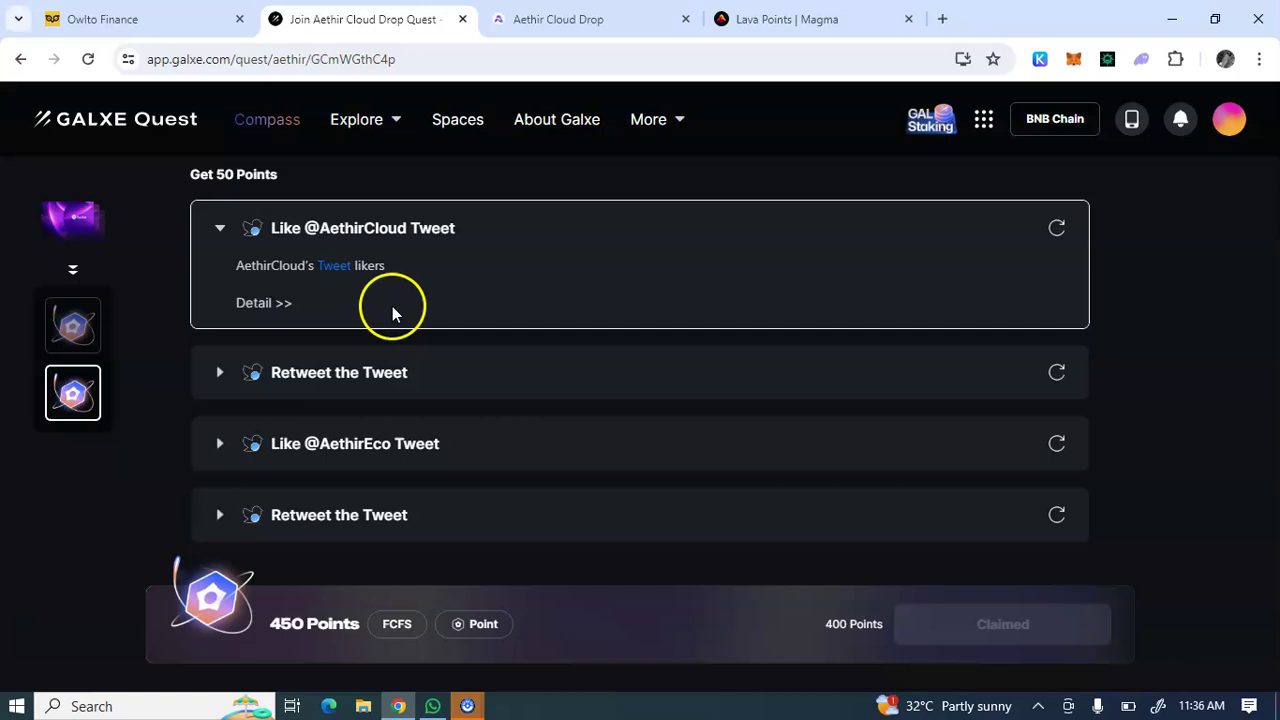
{"action": "left_click", "coordinate": [370, 372]}
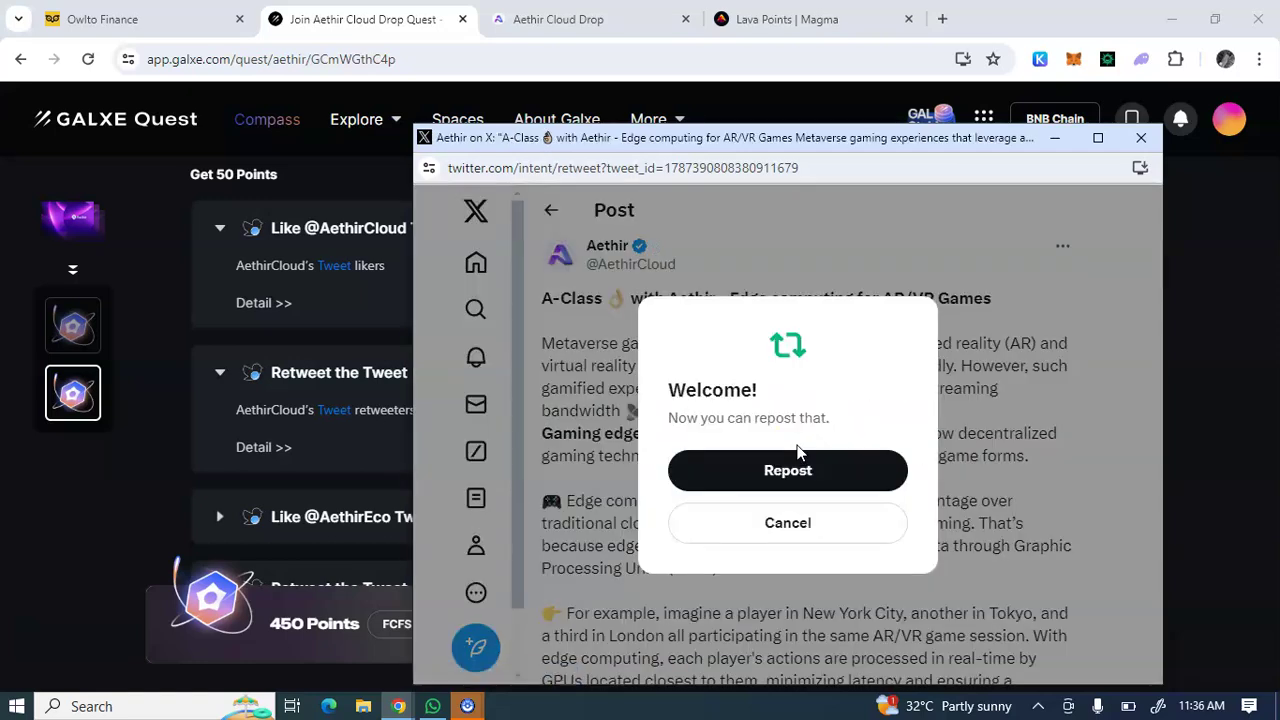
{"action": "left_click", "coordinate": [798, 486]}
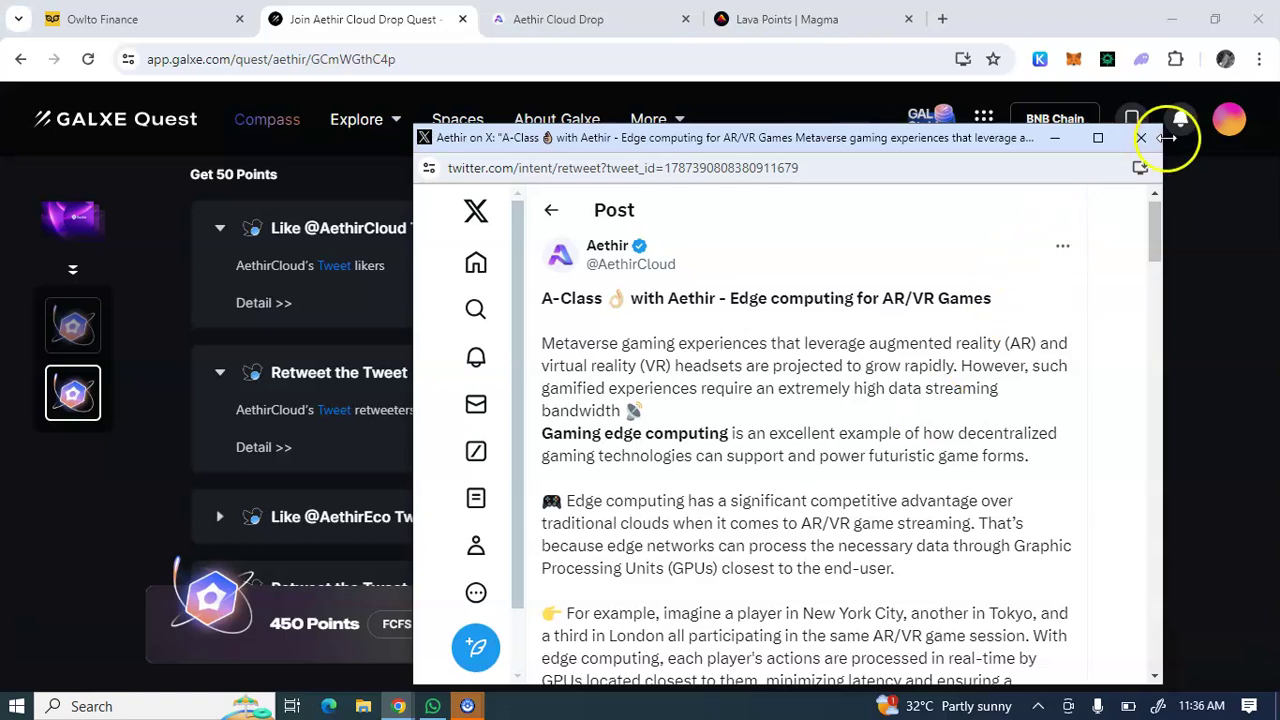
{"action": "left_click", "coordinate": [1141, 138]}
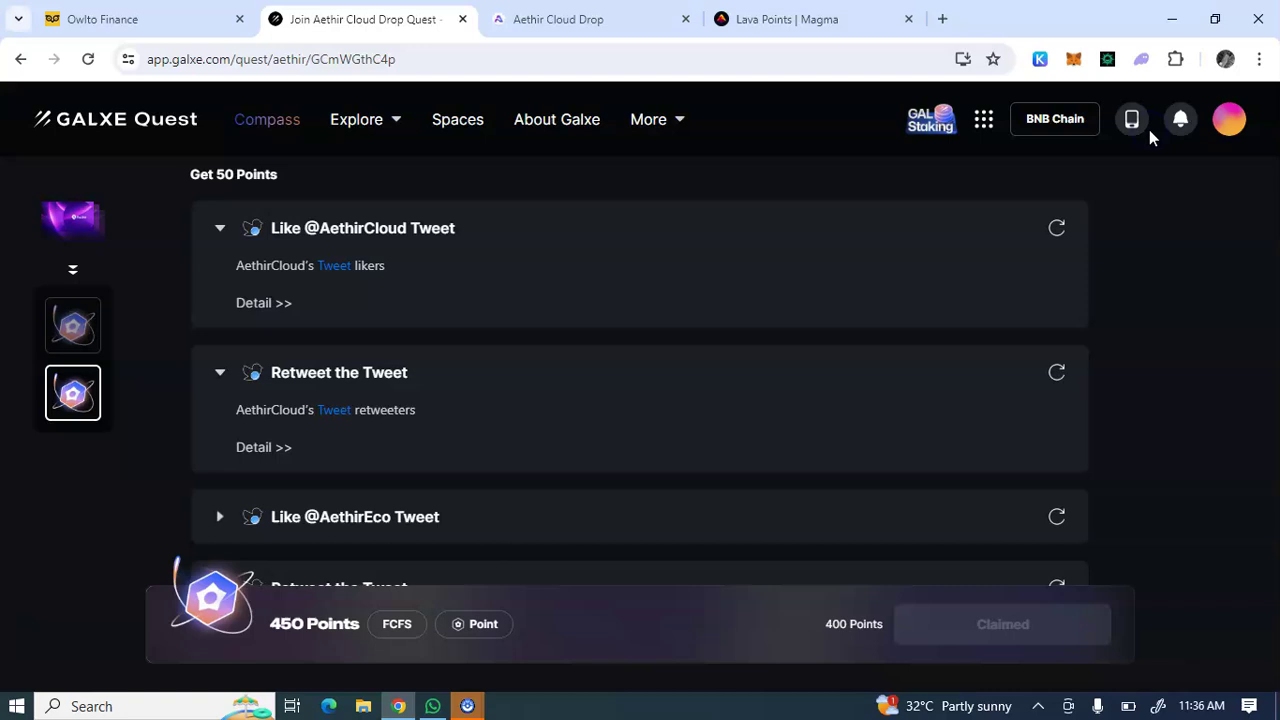
Like the AethirEco tweet about the zero1_labs collaboration and close the post window
{"action": "scroll", "coordinate": [1150, 138], "scroll_direction": "down", "scroll_amount": 3}
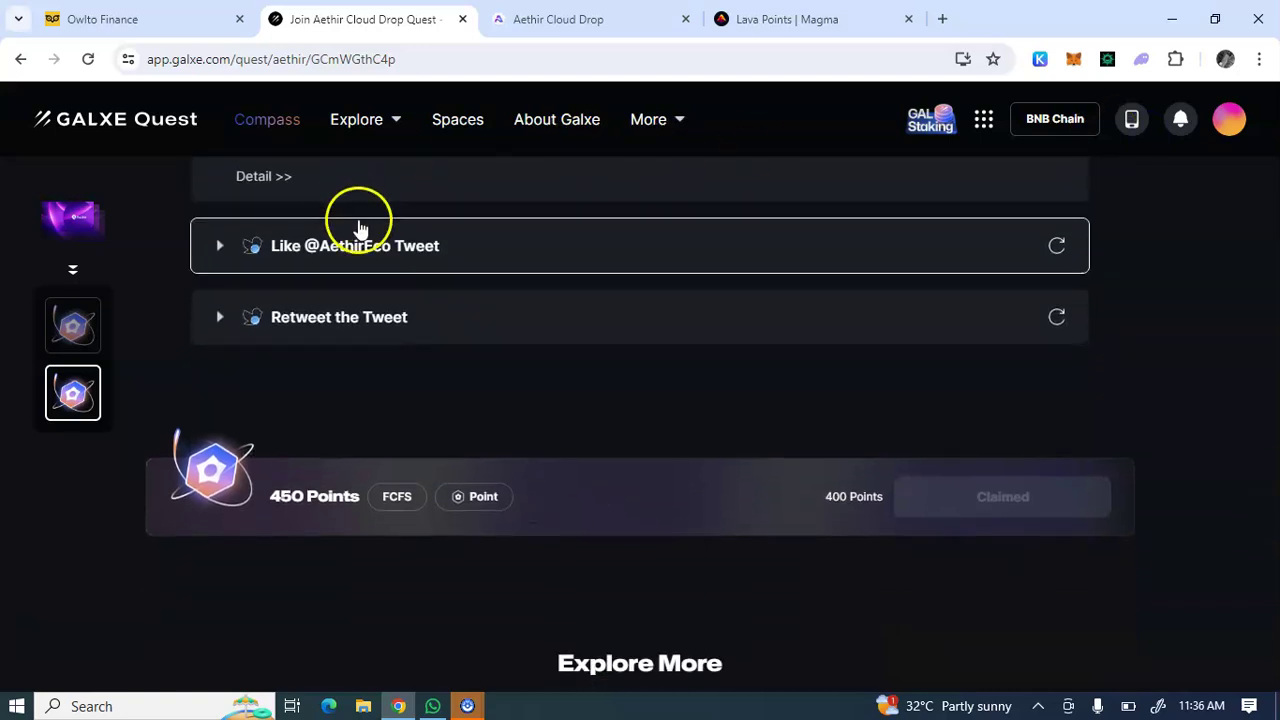
{"action": "left_click", "coordinate": [366, 245]}
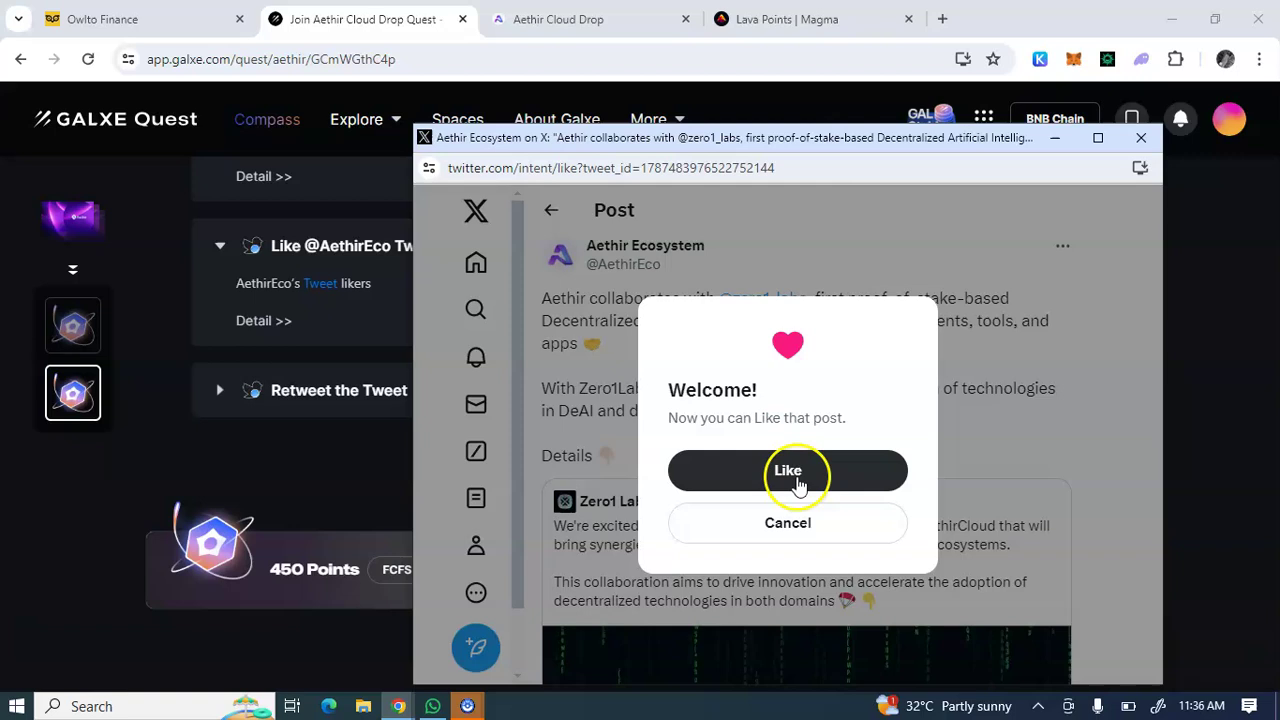
{"action": "left_click", "coordinate": [794, 477]}
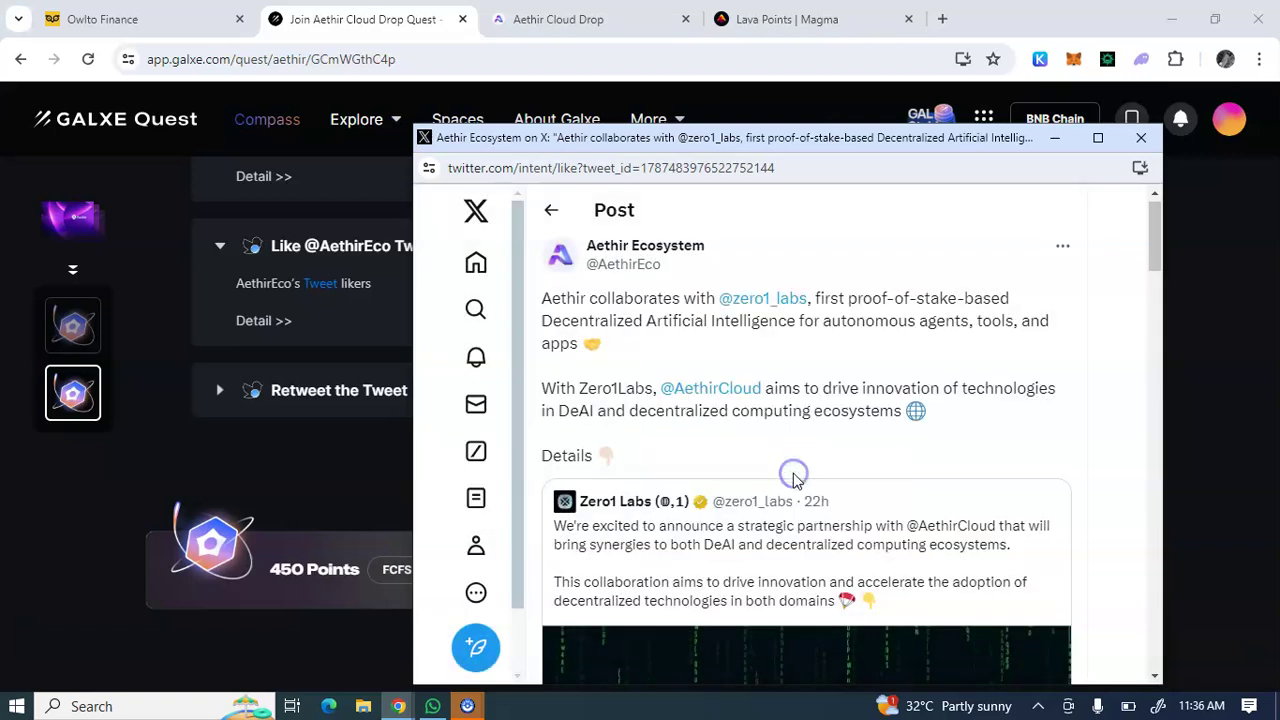
{"action": "left_click", "coordinate": [1141, 138]}
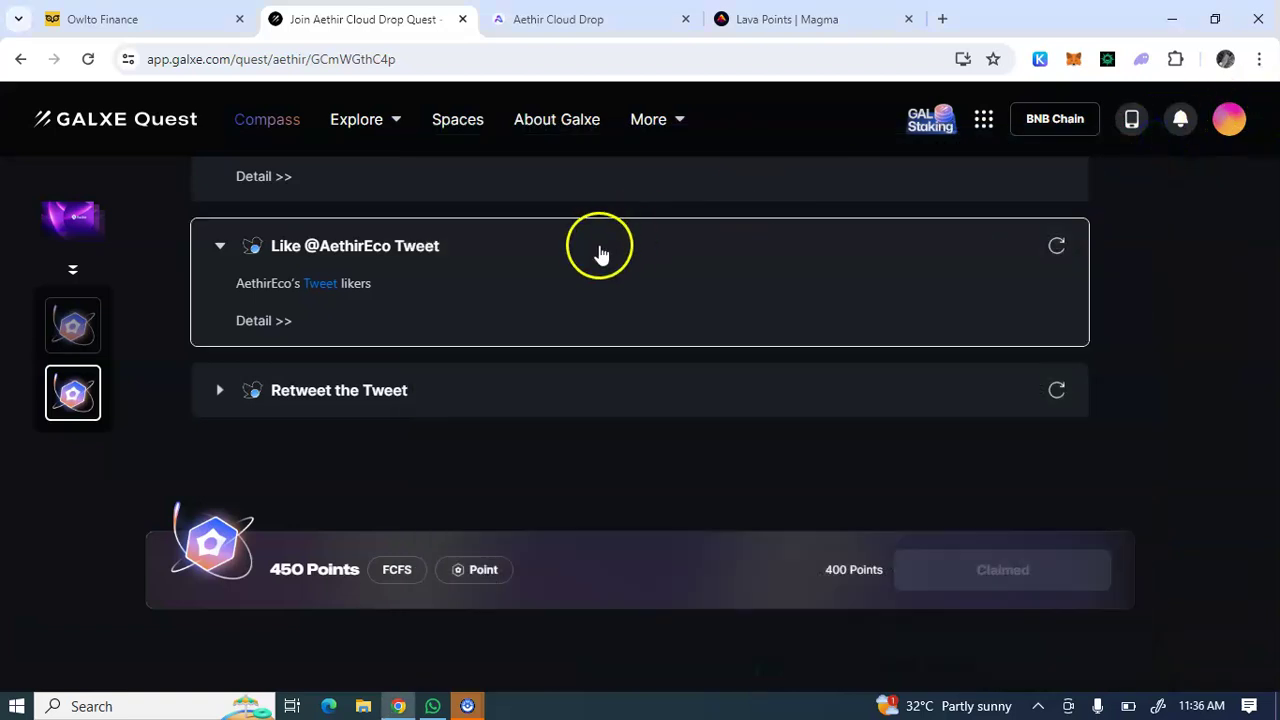
Repost the AethirEco tweet about the zero1_labs collaboration and close the post window
{"action": "left_click", "coordinate": [392, 402]}
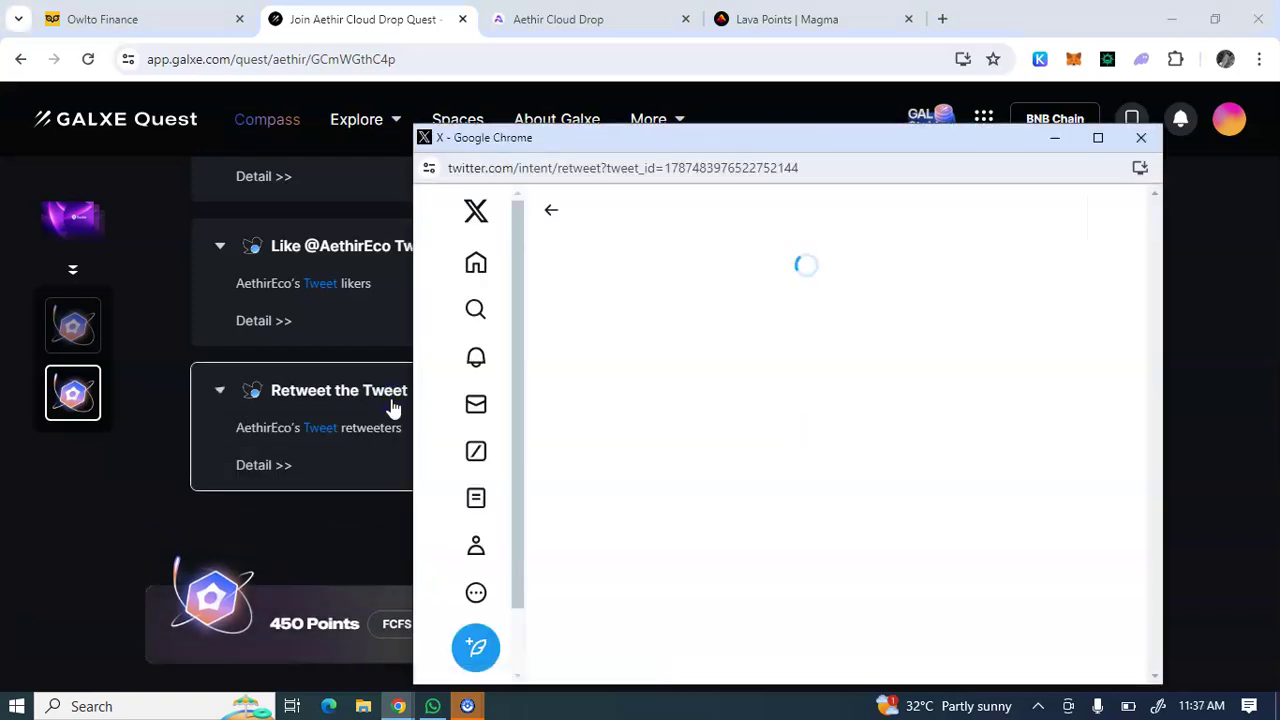
{"action": "left_click", "coordinate": [537, 374]}
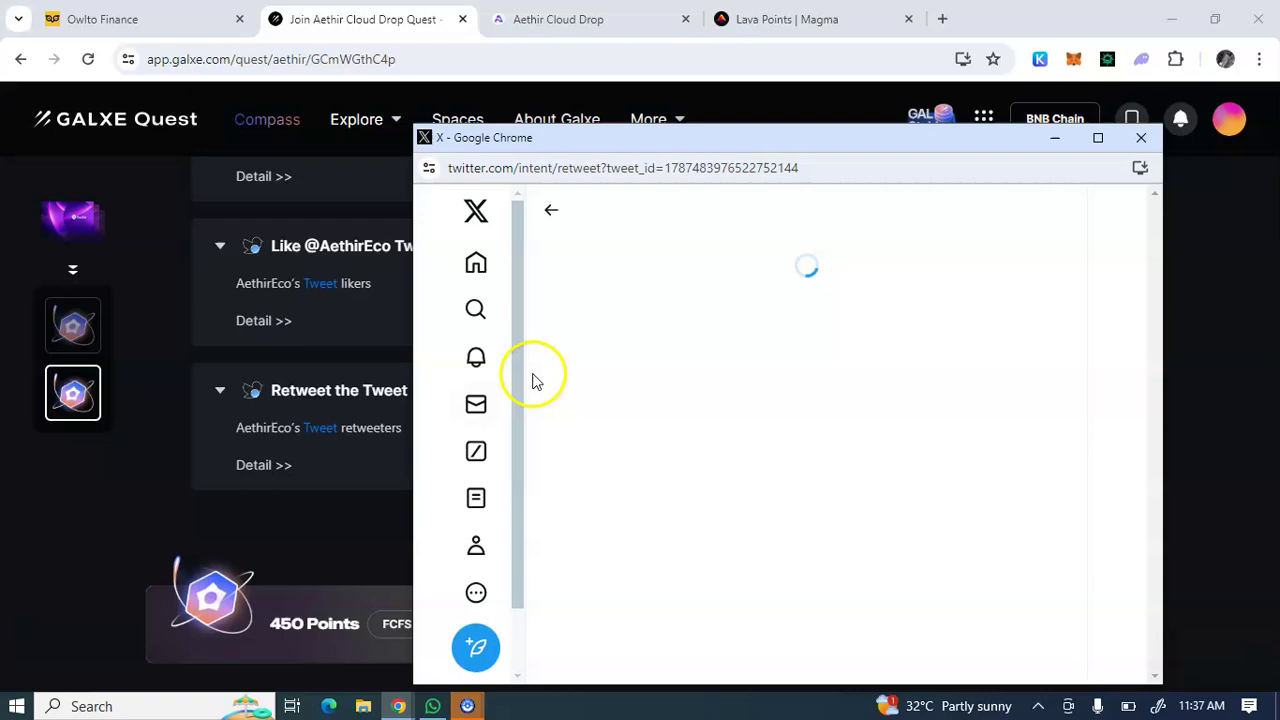
{"action": "left_click", "coordinate": [640, 362]}
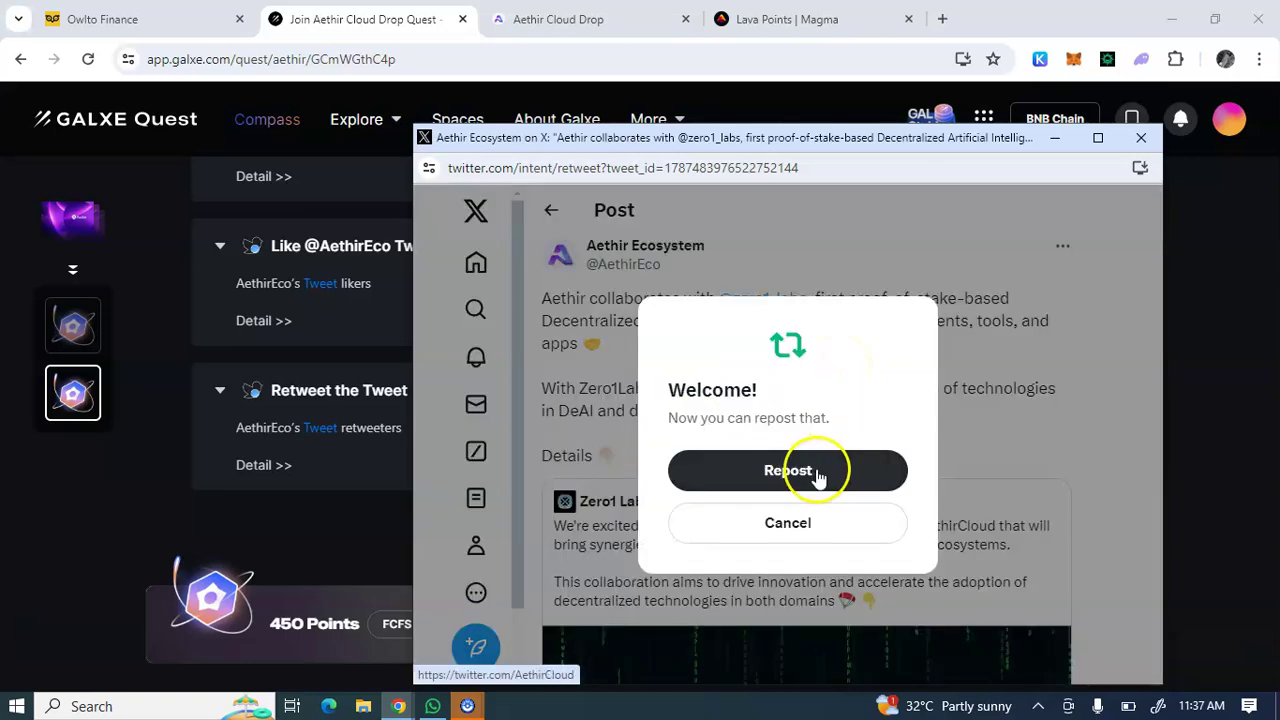
{"action": "double_click", "coordinate": [817, 476]}
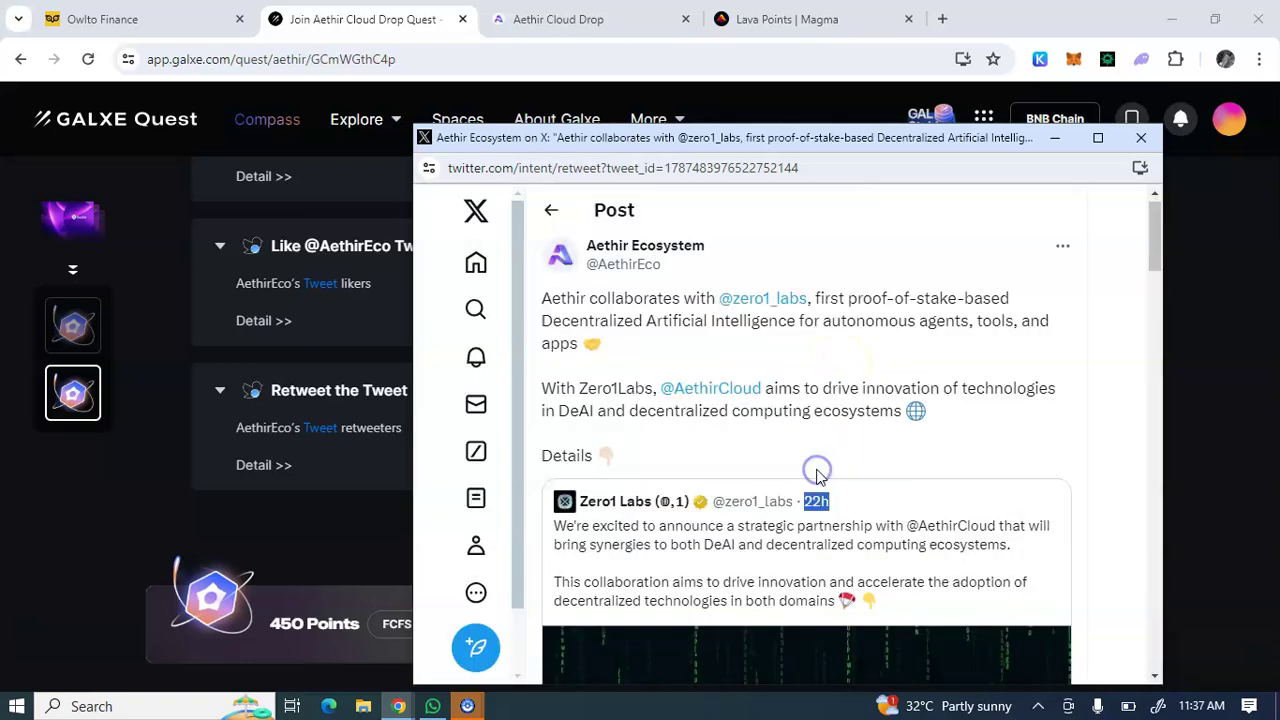
{"action": "left_click", "coordinate": [1148, 140]}
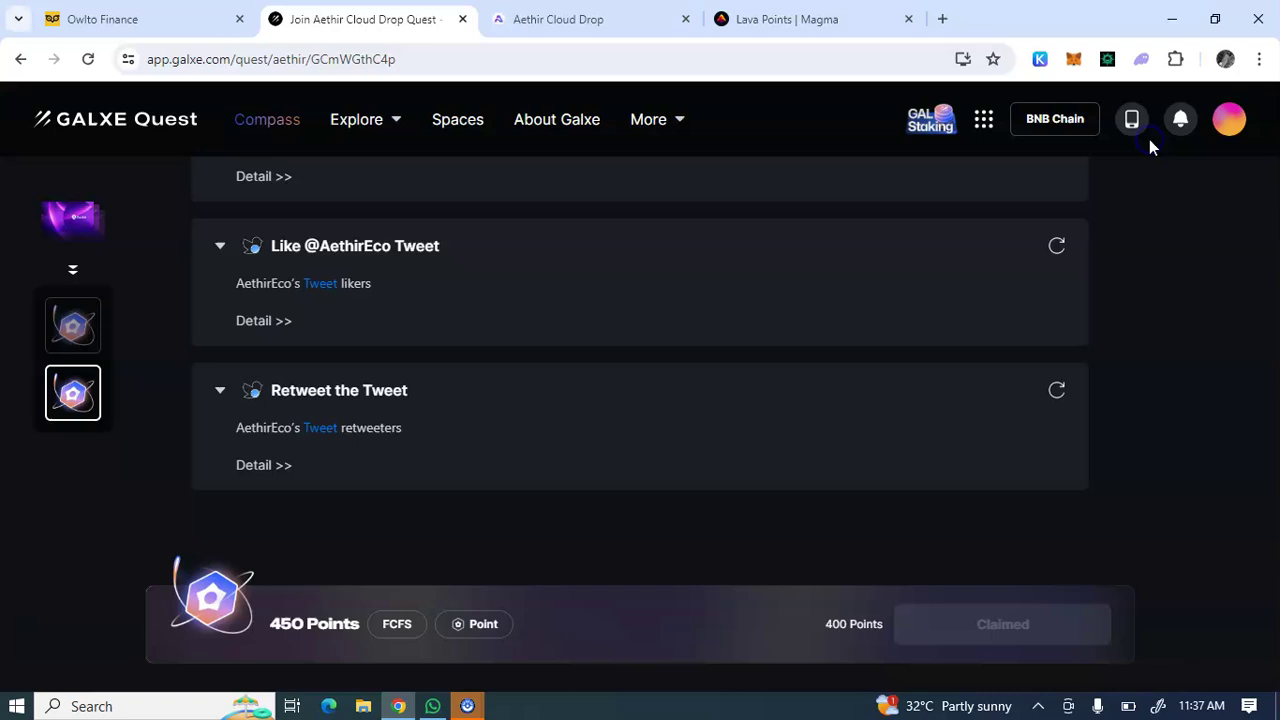
Verify the AethirCloud retweet, AethirEco like and AethirEco retweet tasks in the final 50-point group
{"action": "scroll", "coordinate": [1106, 300], "scroll_direction": "up", "scroll_amount": 2}
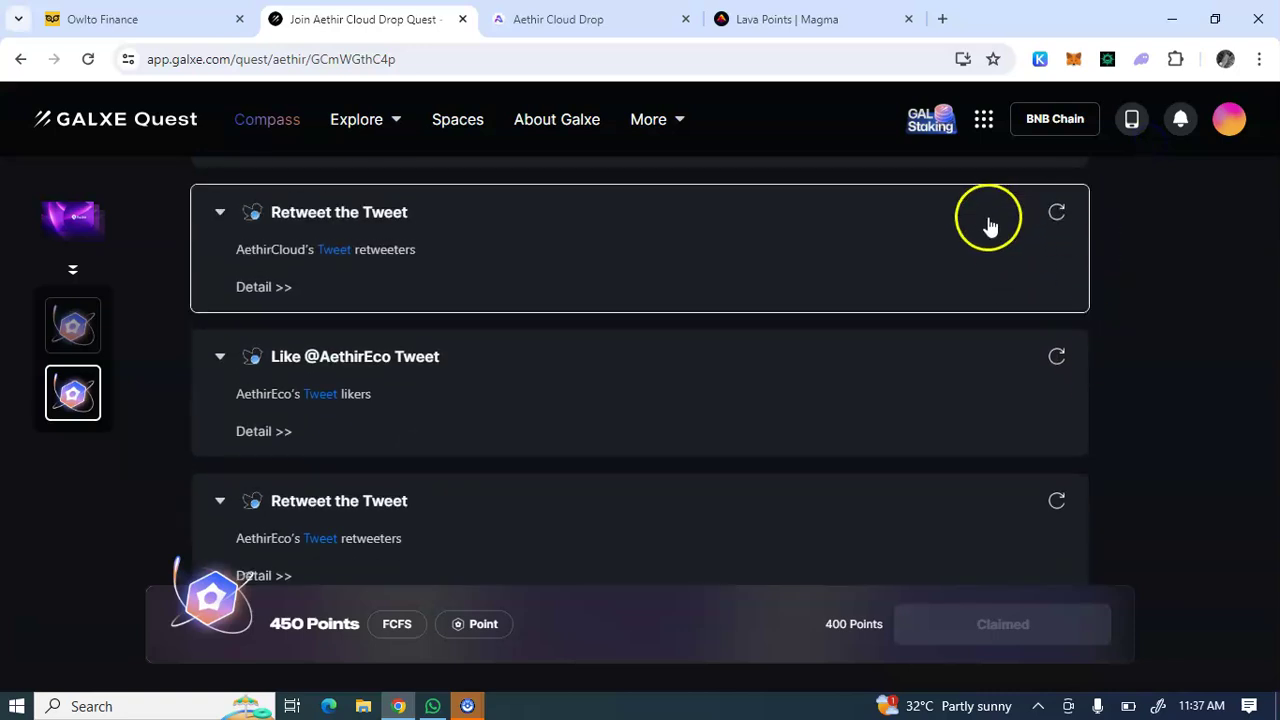
{"action": "left_click", "coordinate": [1053, 215]}
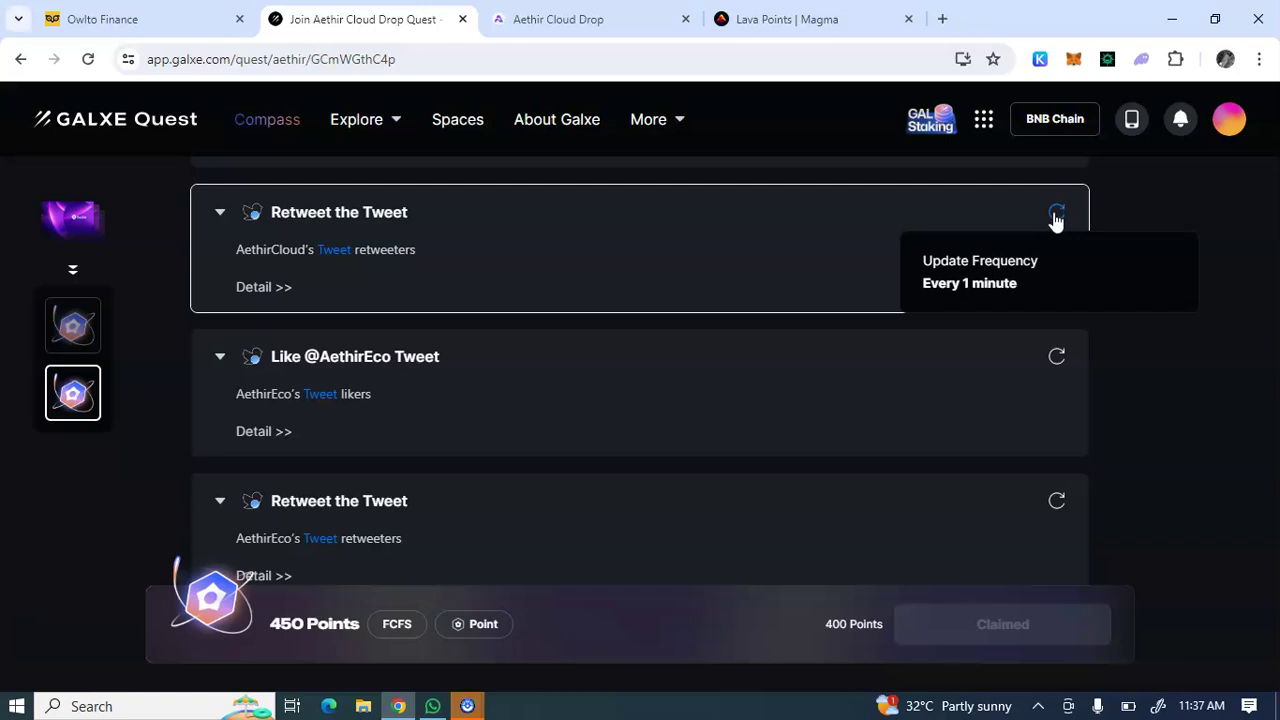
{"action": "left_click", "coordinate": [1055, 276]}
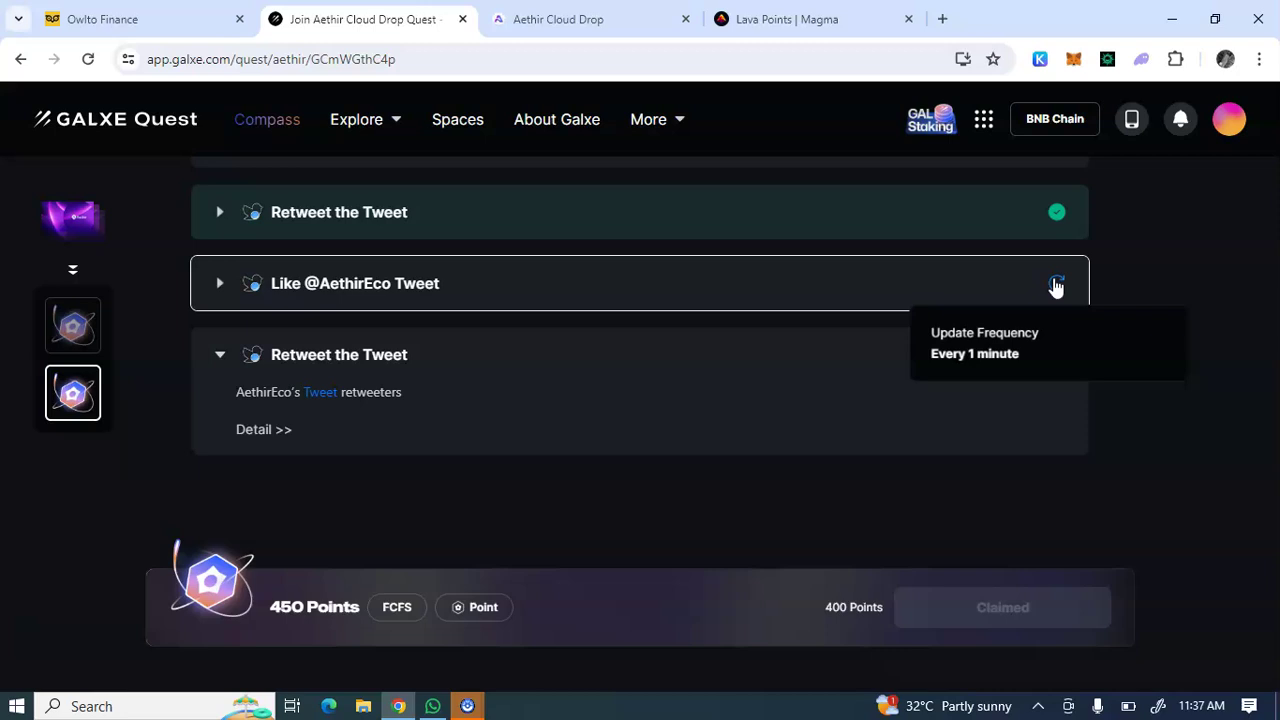
{"action": "left_click", "coordinate": [1055, 283]}
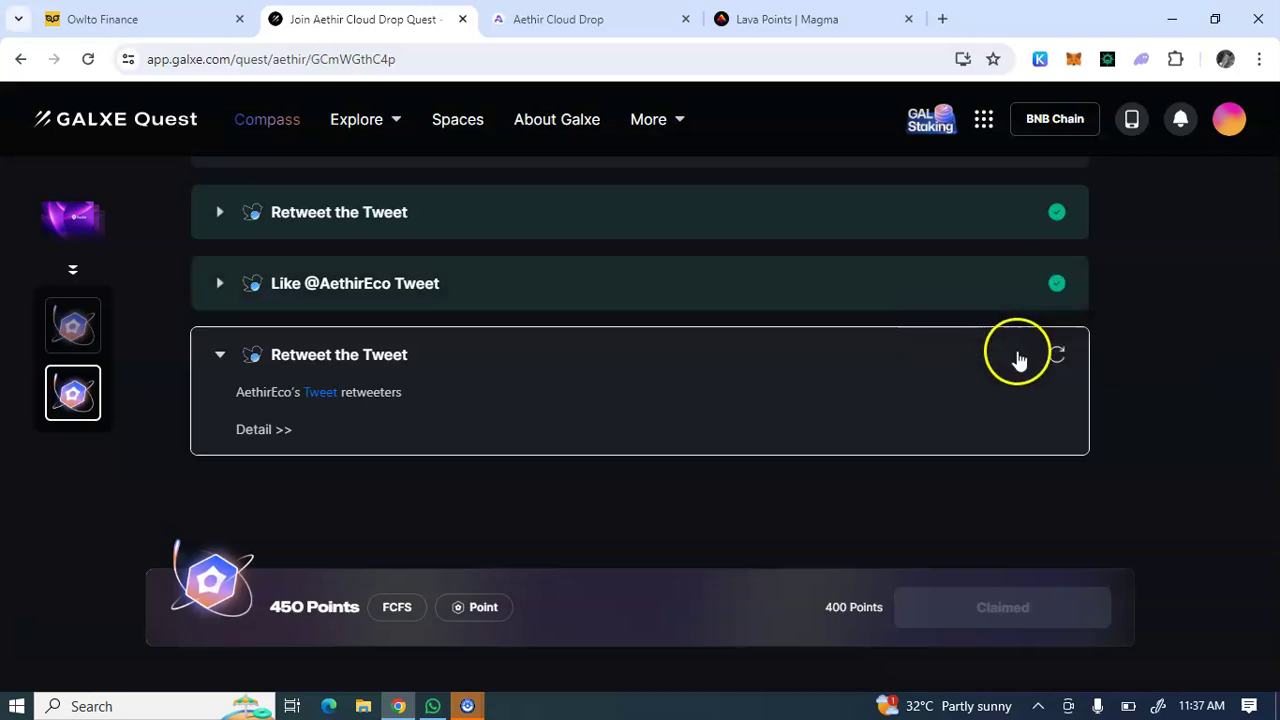
{"action": "left_click", "coordinate": [1057, 356]}
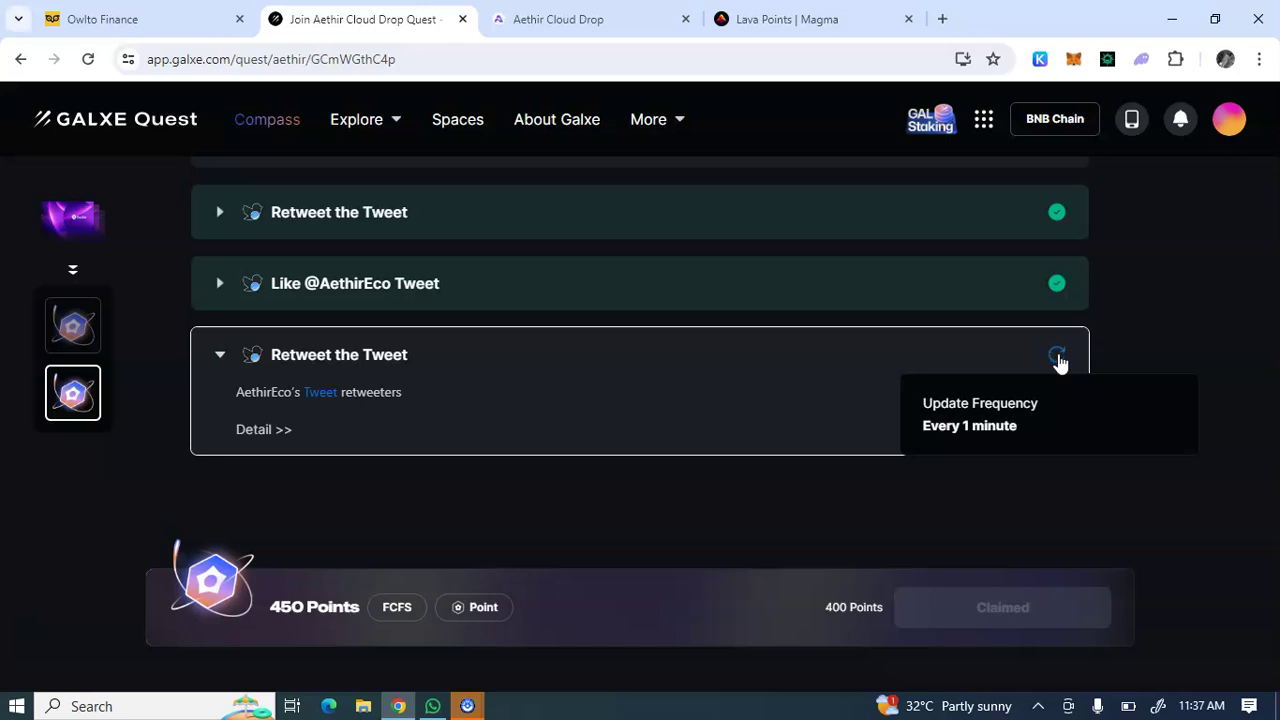
{"action": "left_click", "coordinate": [1057, 357]}
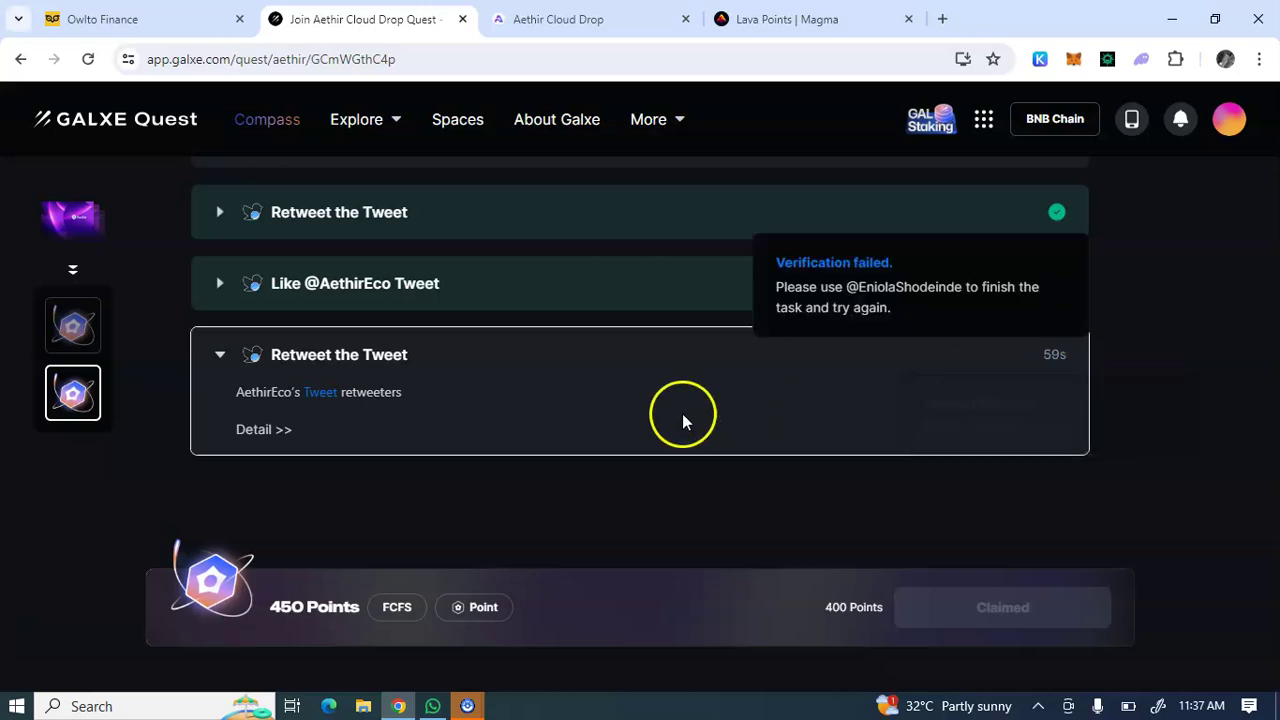
Reopen the AethirEco retweet task, repost the tweet again and close the post window
{"action": "left_click", "coordinate": [320, 360]}
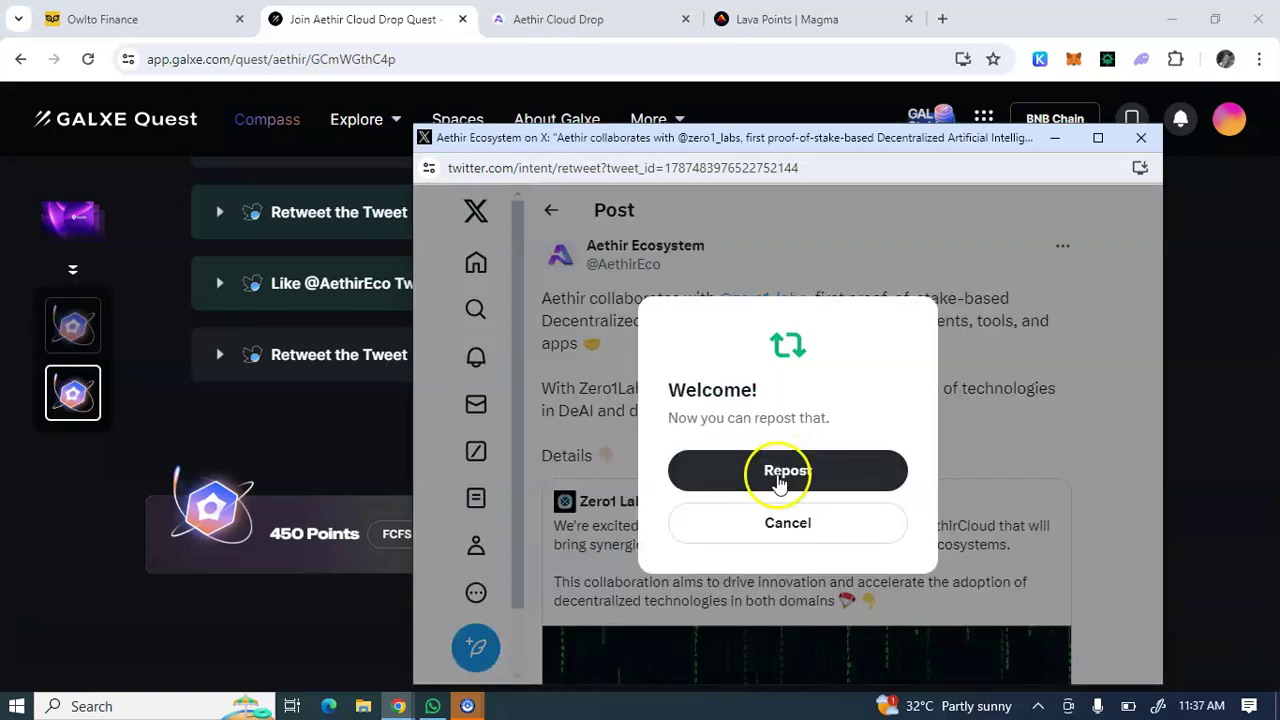
{"action": "left_click", "coordinate": [779, 478]}
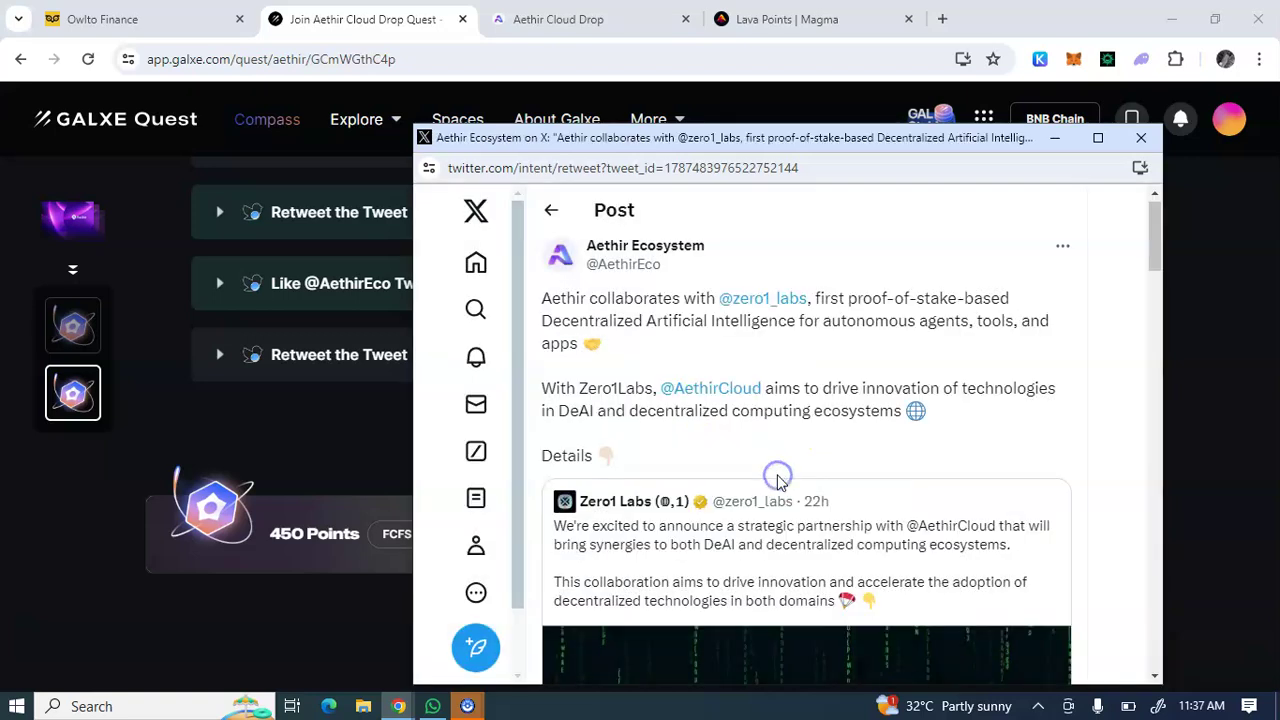
{"action": "left_click", "coordinate": [1145, 139]}
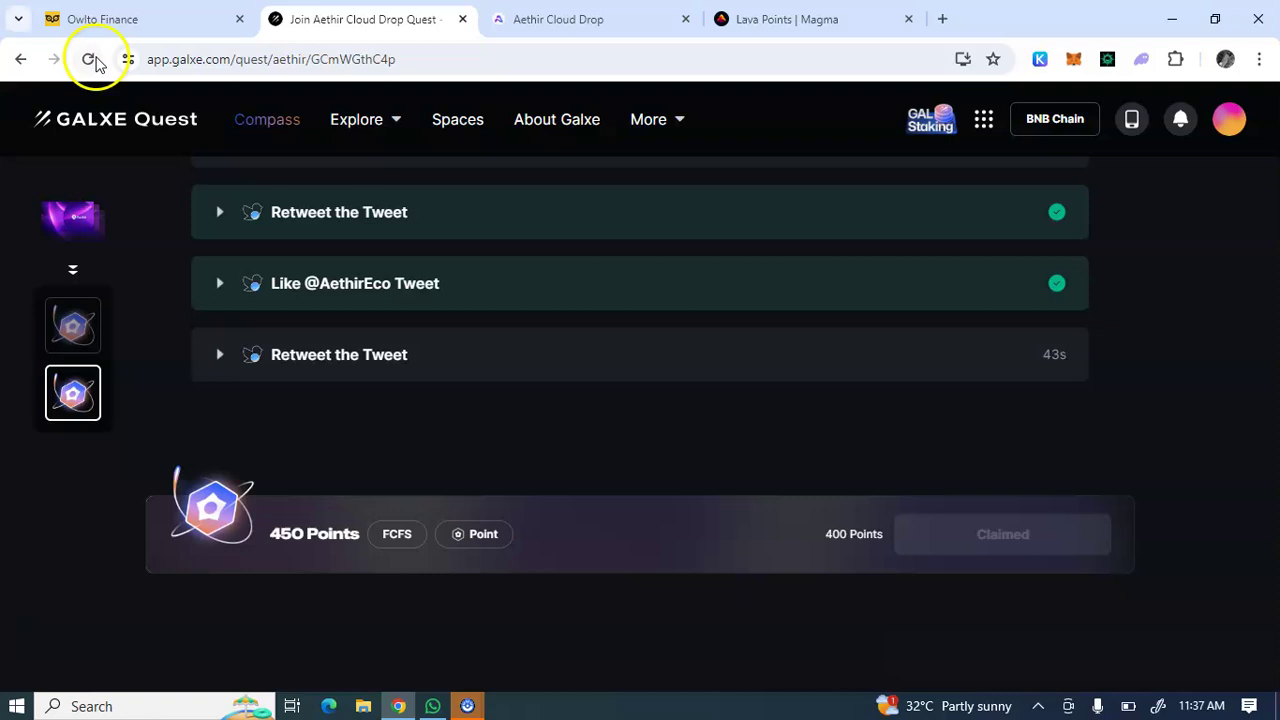
{"action": "left_click", "coordinate": [89, 59]}
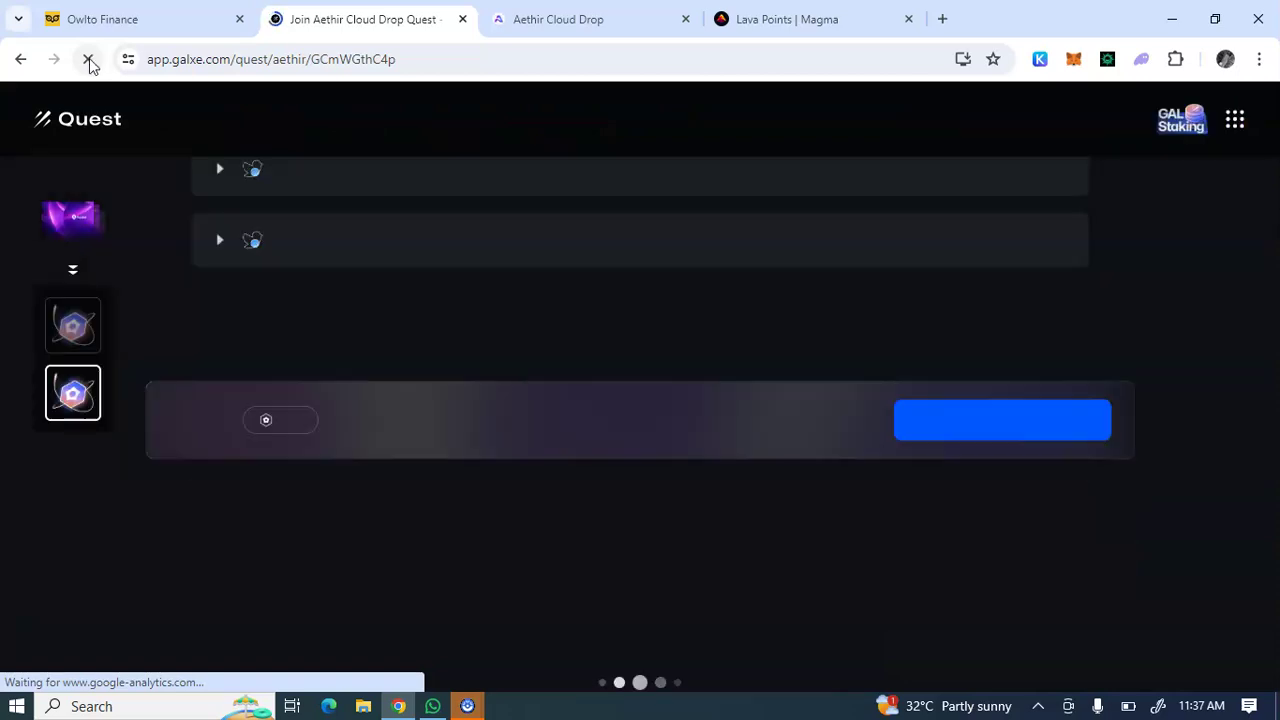
{"action": "left_click", "coordinate": [199, 170]}
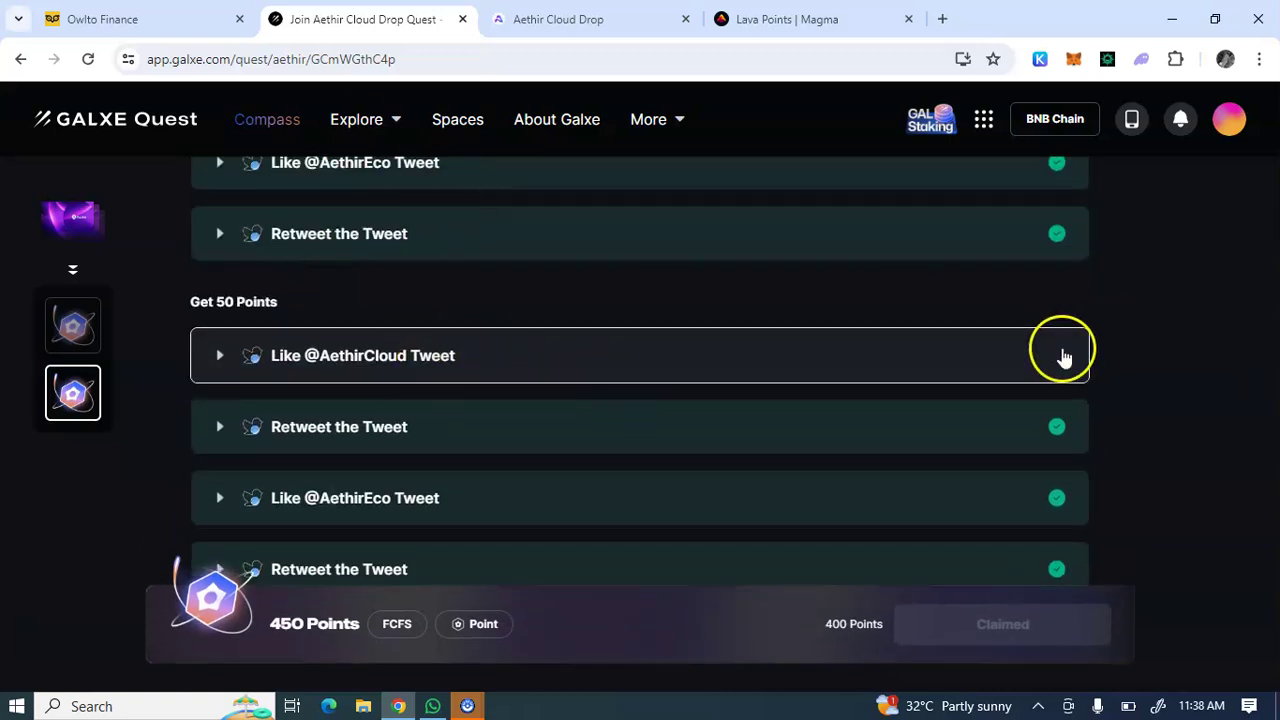
{"action": "left_click", "coordinate": [1056, 356]}
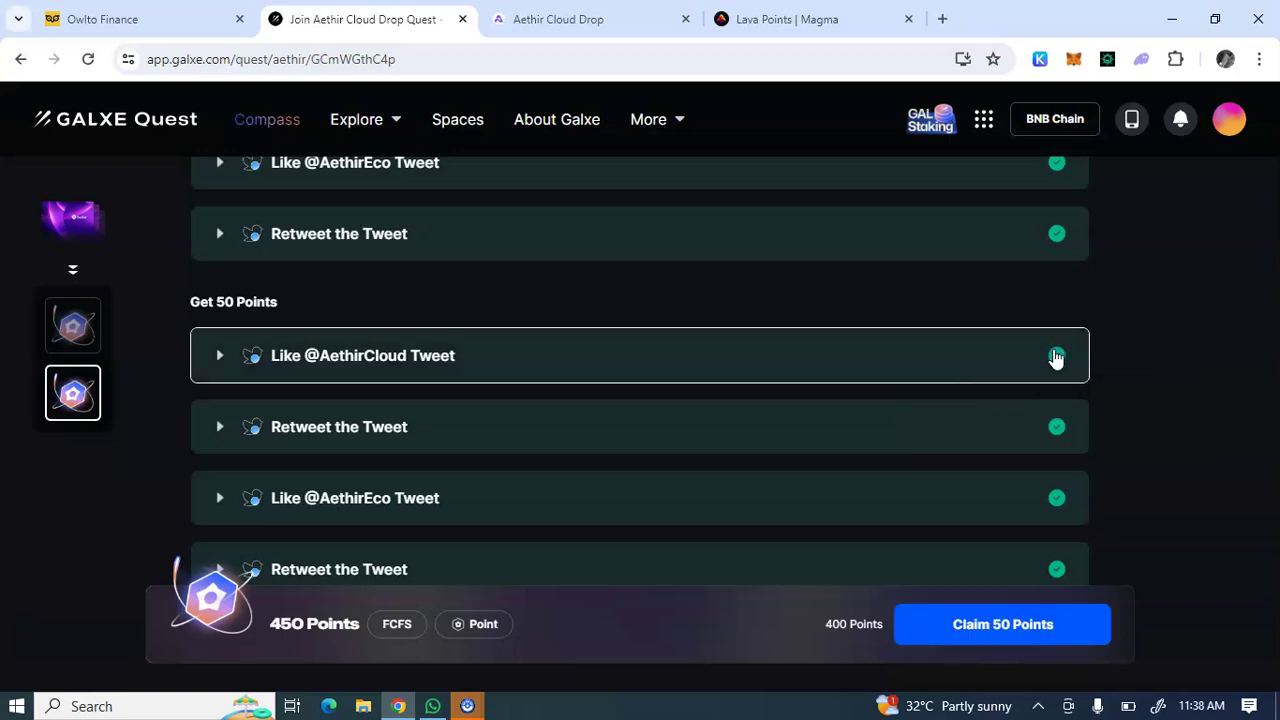
Claim the 50 points for the completed task group and close the transaction dialog
{"action": "scroll", "coordinate": [1030, 408], "scroll_direction": "down", "scroll_amount": 3}
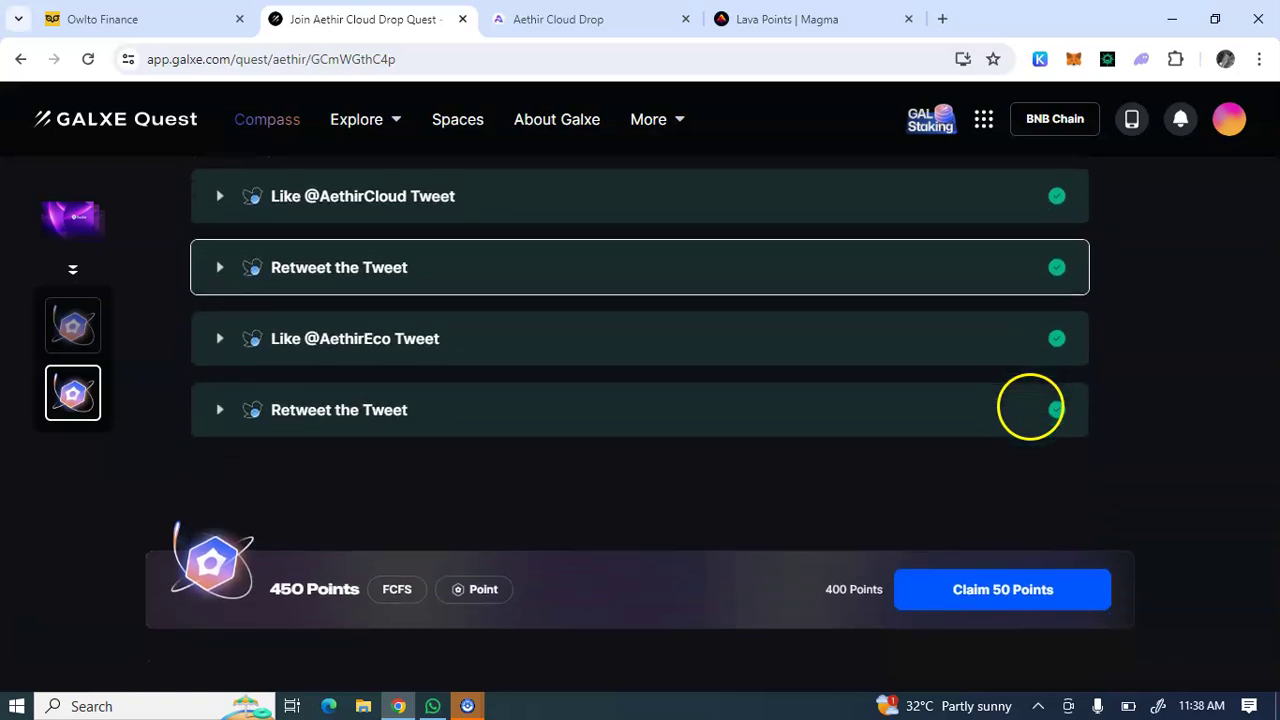
{"action": "scroll", "coordinate": [1031, 446], "scroll_direction": "down", "scroll_amount": 1}
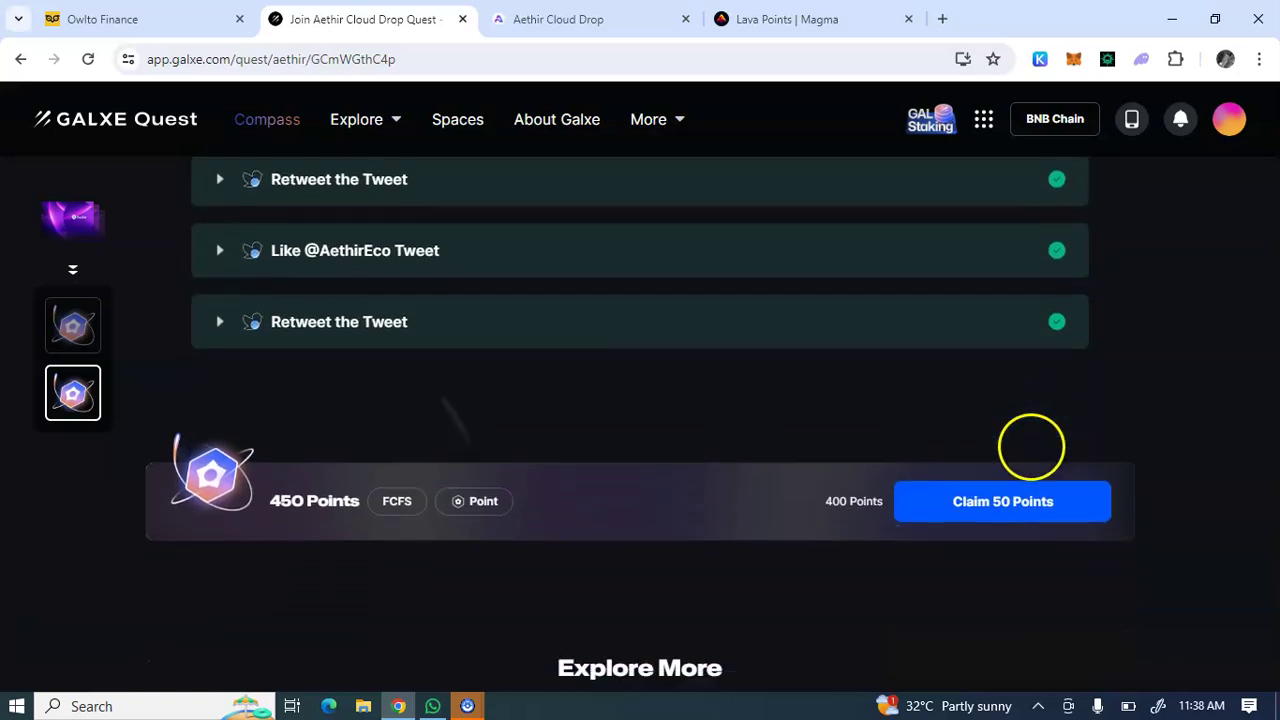
{"action": "left_click", "coordinate": [1099, 487]}
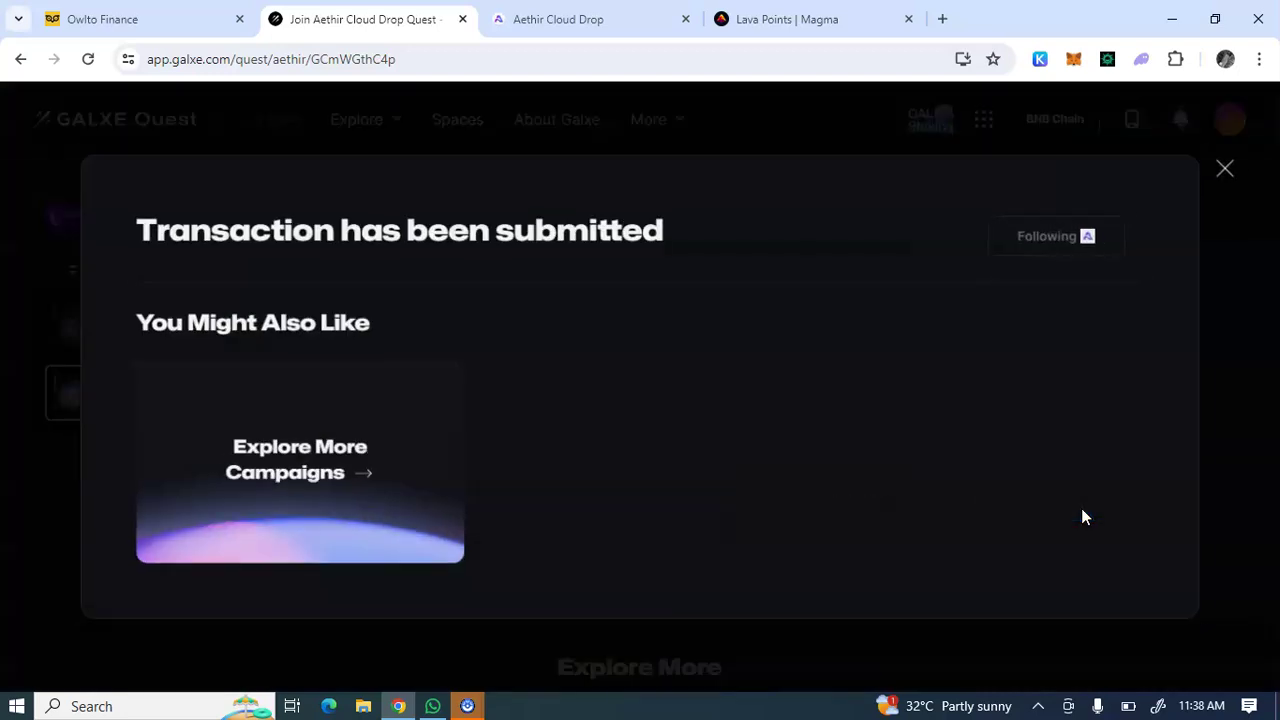
{"action": "left_click", "coordinate": [1237, 164]}
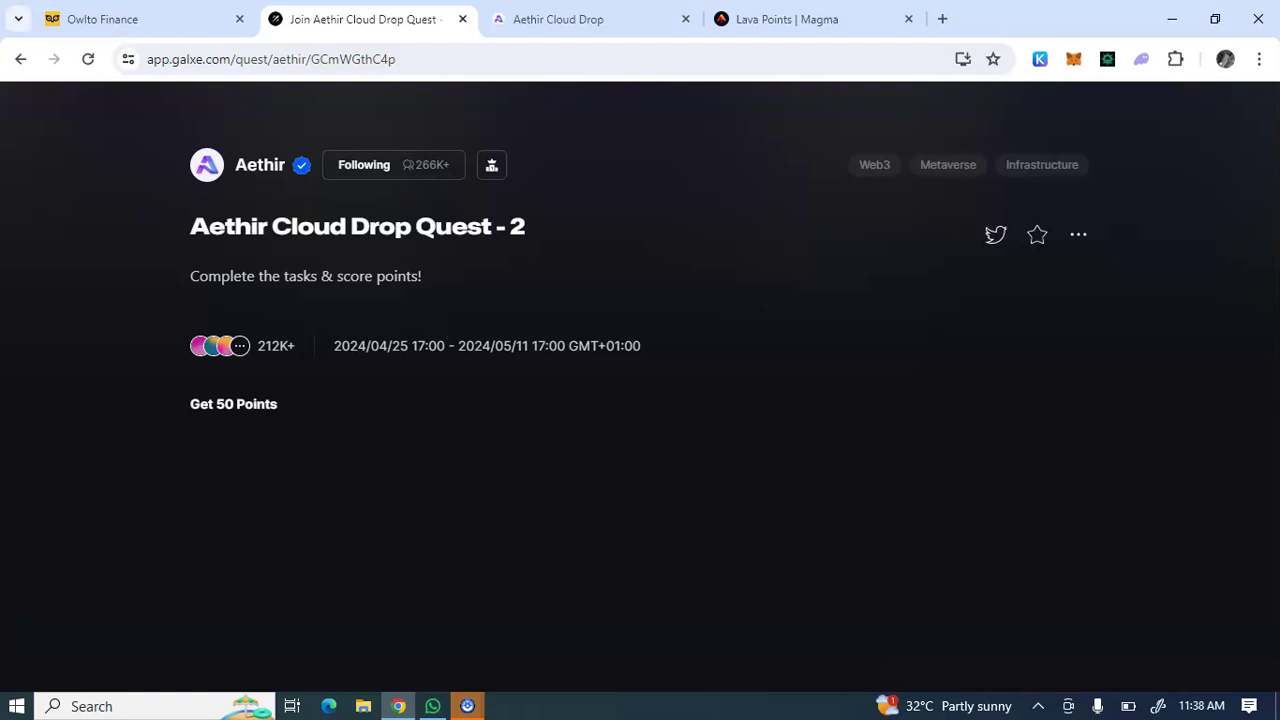
Reload the Aethir Cloud Drop airdrop site and switch its network to Ethereum, approving the change in MetaMask
{"action": "scroll", "coordinate": [640, 400], "scroll_direction": "down", "scroll_amount": 10}
{"action": "scroll", "coordinate": [640, 400], "scroll_direction": "down", "scroll_amount": 5}
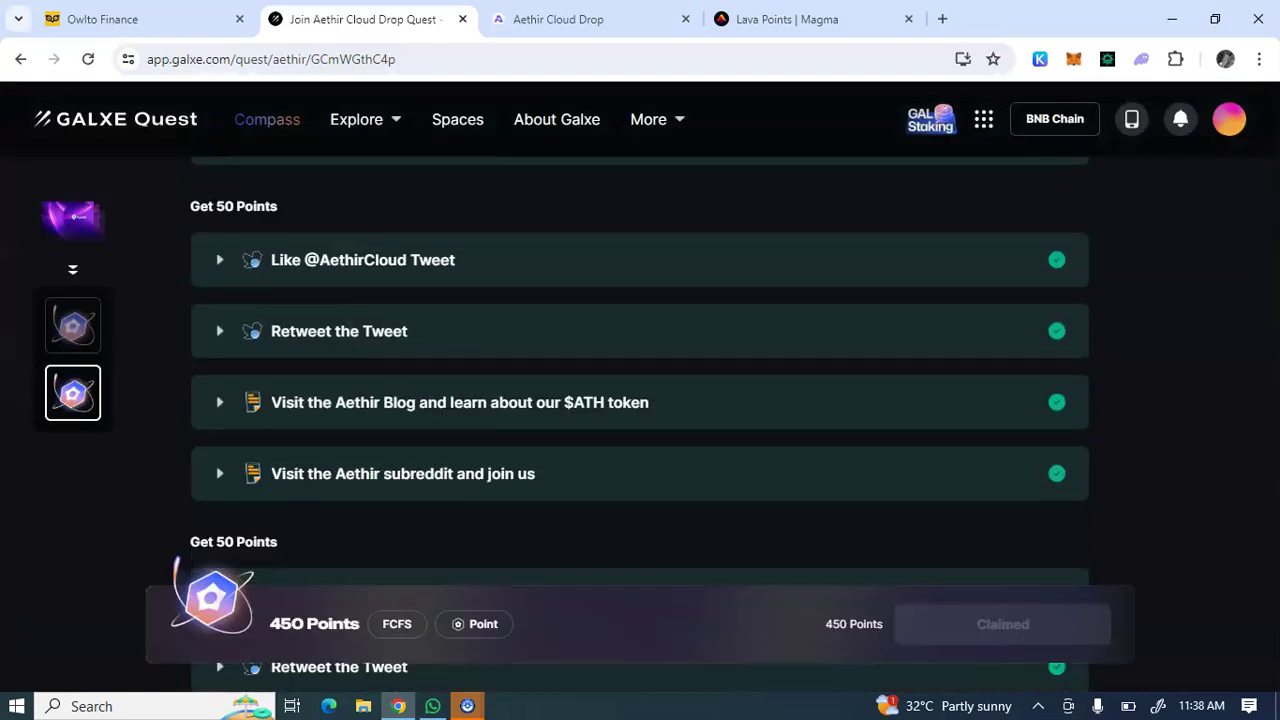
{"action": "scroll", "coordinate": [640, 400], "scroll_direction": "down", "scroll_amount": 15}
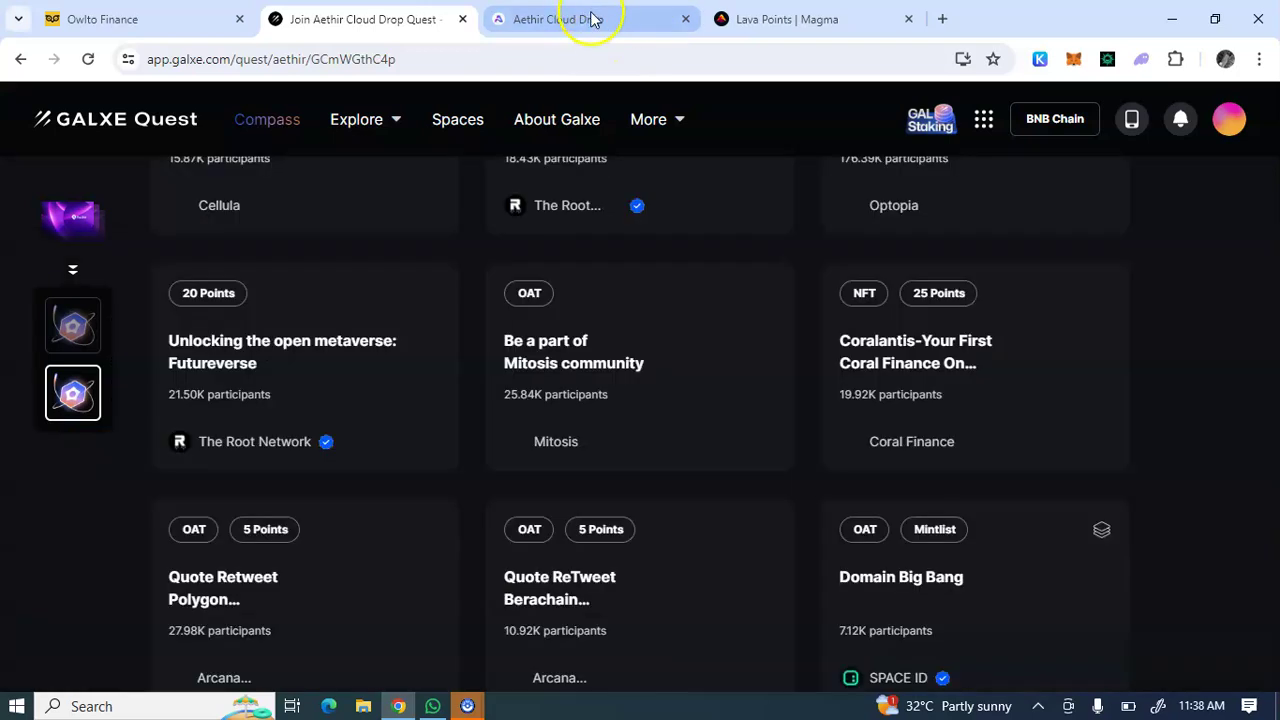
{"action": "left_click", "coordinate": [592, 20]}
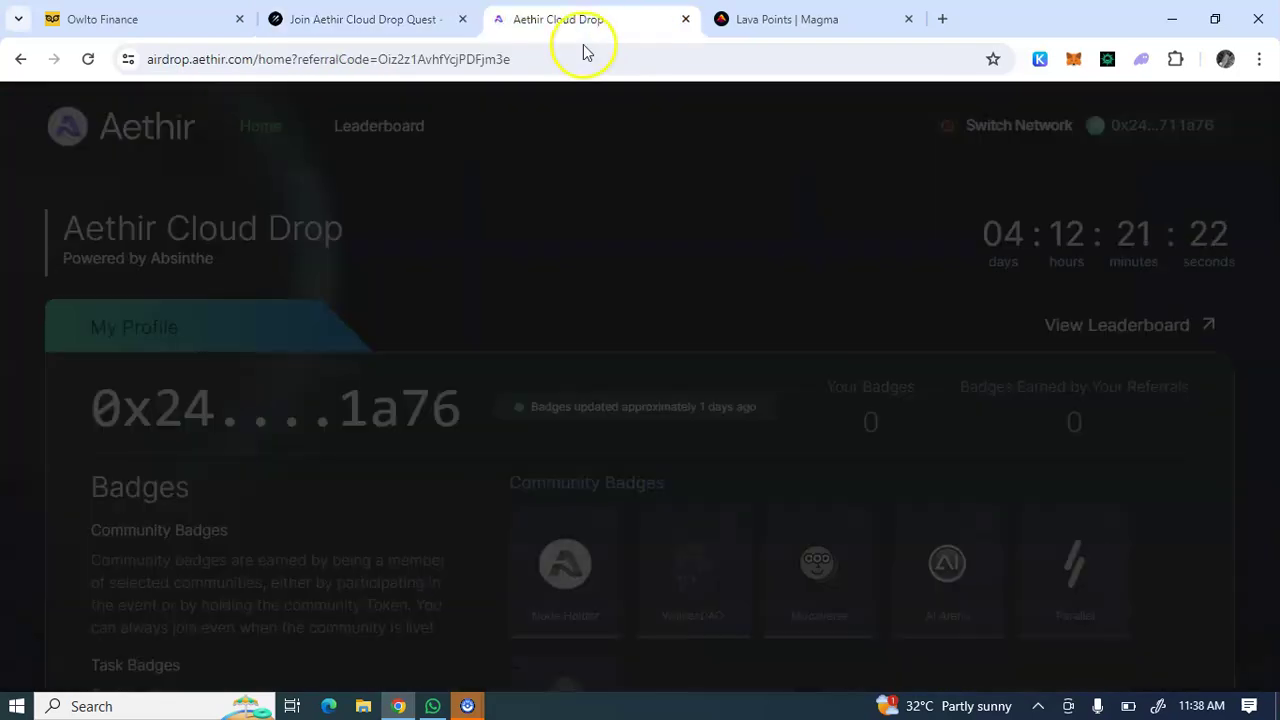
{"action": "left_click", "coordinate": [87, 60]}
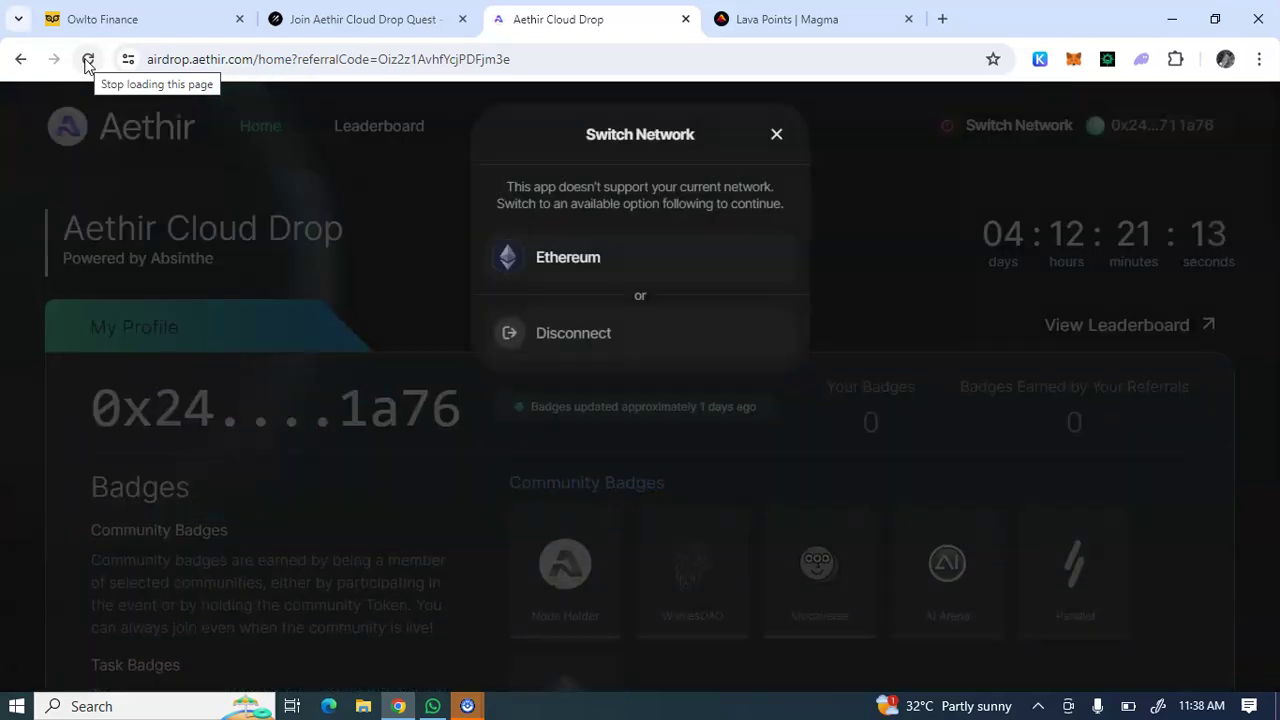
{"action": "left_click", "coordinate": [634, 248]}
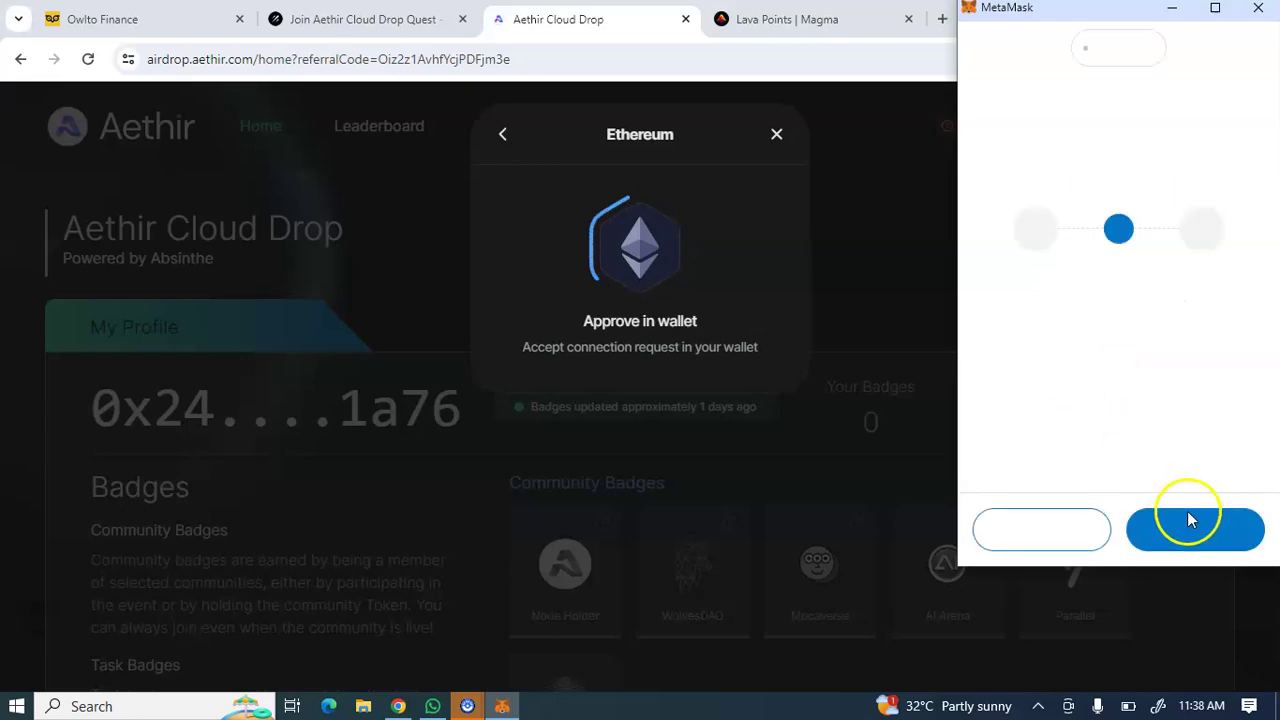
{"action": "left_click", "coordinate": [1197, 524]}
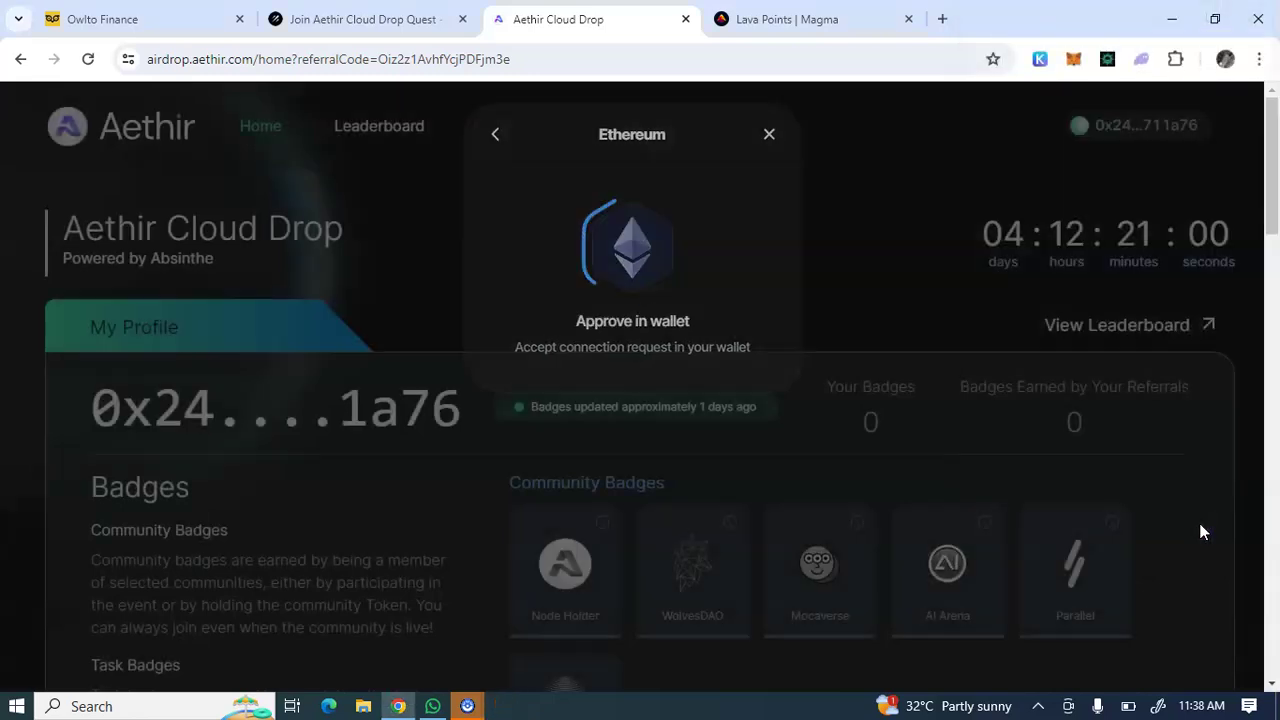
Review the badge tasks on the Aethir airdrop site, including the score requirement for the Galxe badge
{"action": "scroll", "coordinate": [1066, 450], "scroll_direction": "down", "scroll_amount": 8}
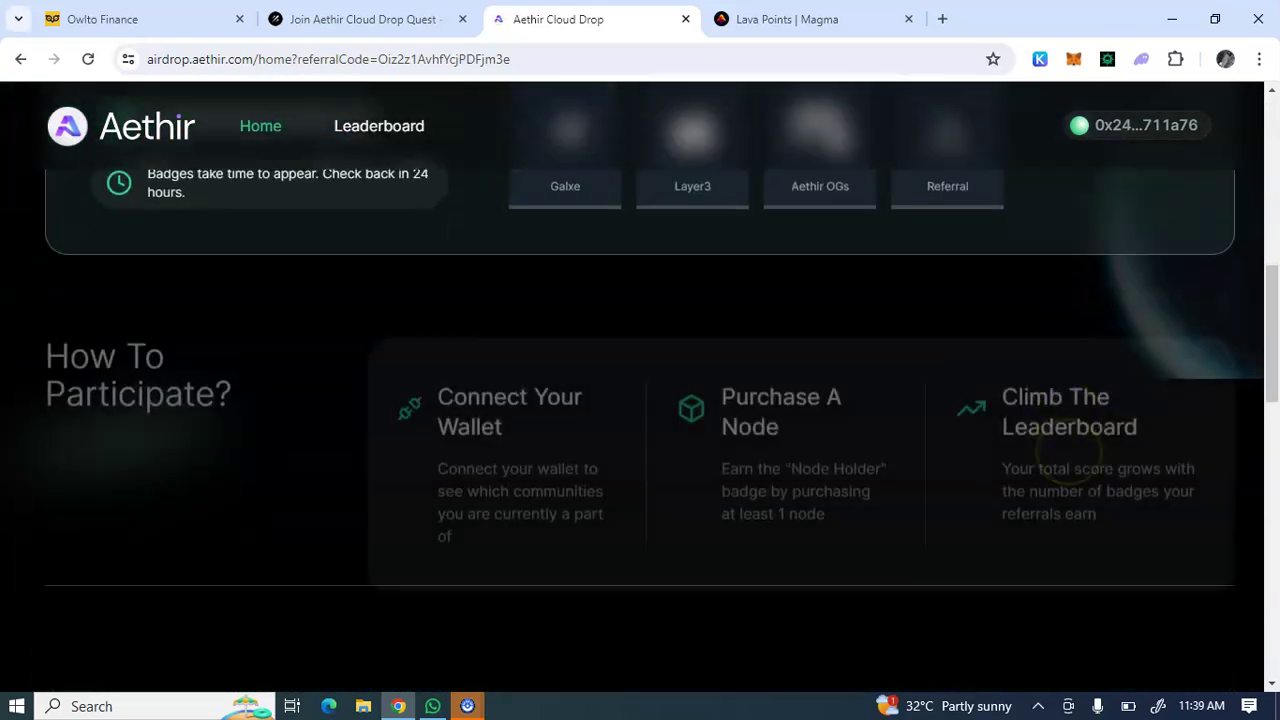
{"action": "scroll", "coordinate": [1068, 455], "scroll_direction": "down", "scroll_amount": 6}
{"action": "scroll", "coordinate": [300, 677], "scroll_direction": "up", "scroll_amount": 2}
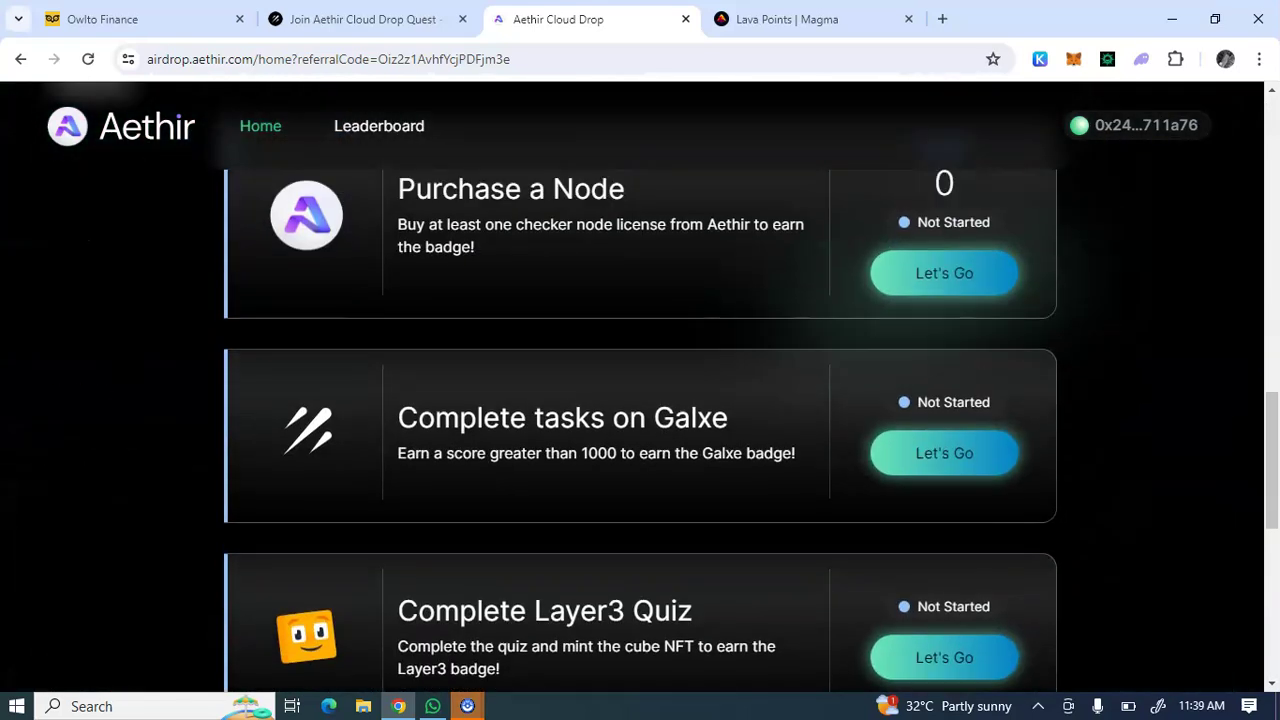
{"action": "scroll", "coordinate": [967, 455], "scroll_direction": "down", "scroll_amount": 2}
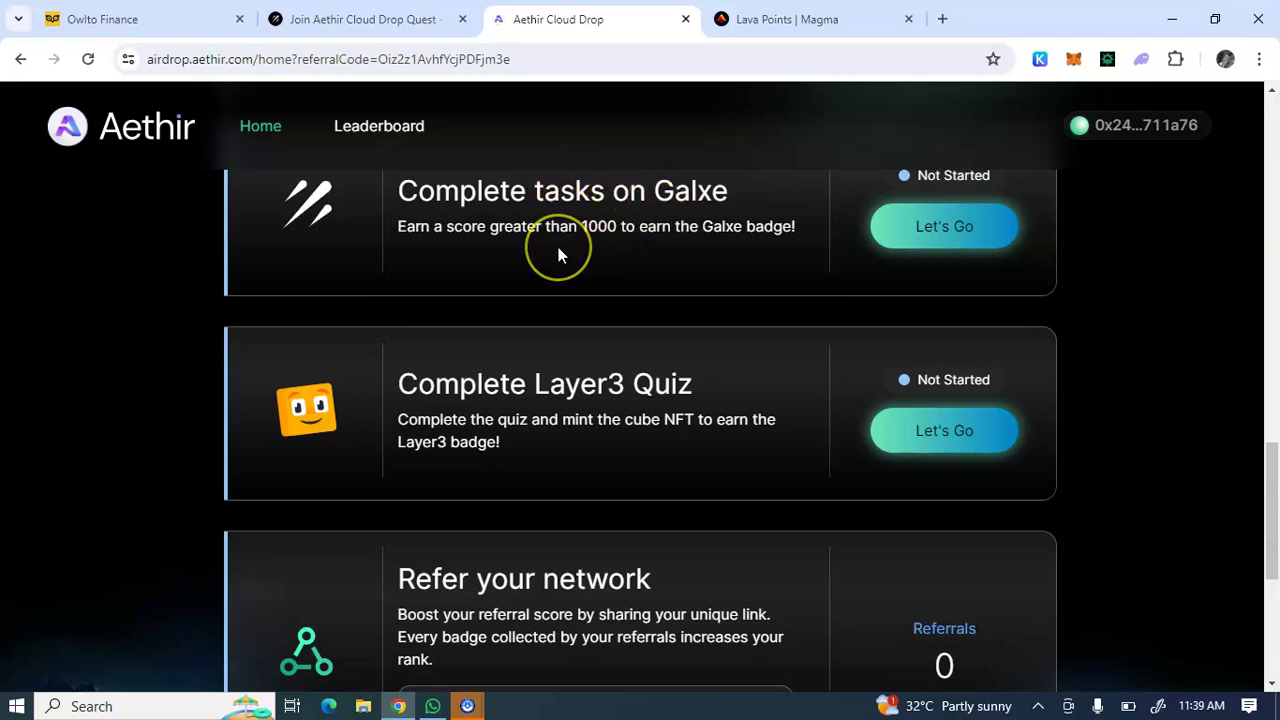
{"action": "scroll", "coordinate": [558, 255], "scroll_direction": "up", "scroll_amount": 1}
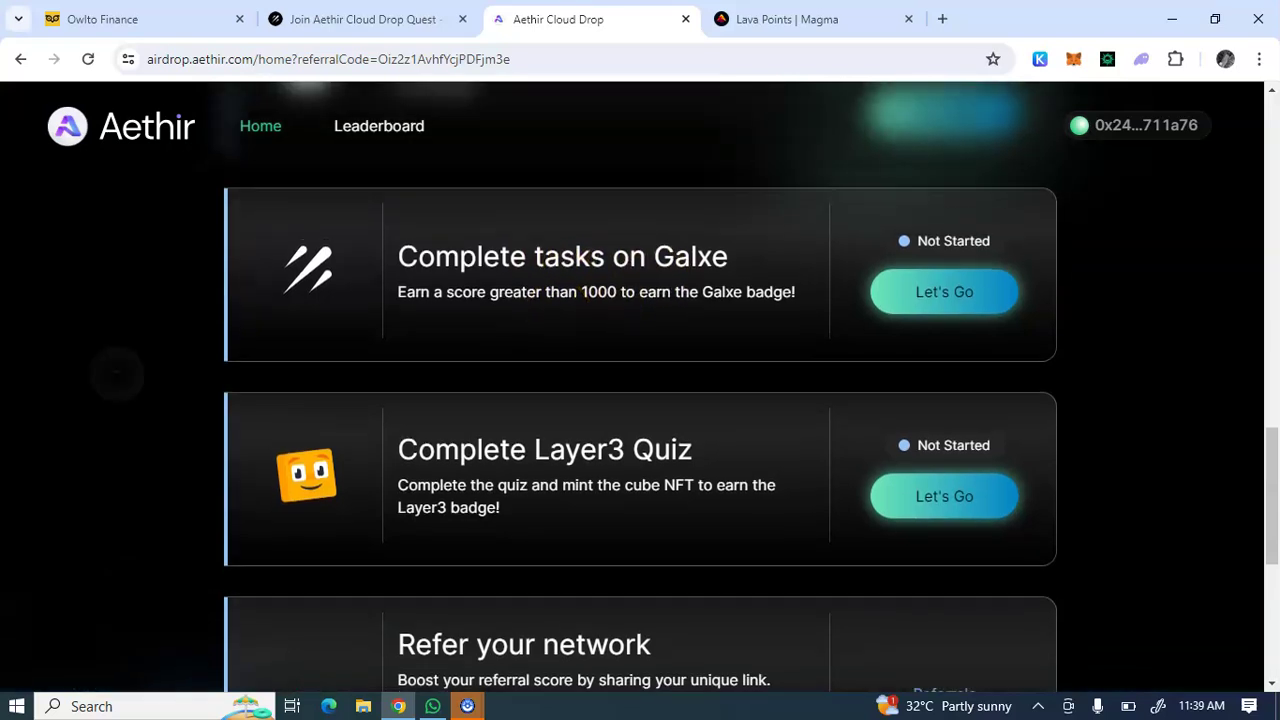
Check the points claimed on the Galxe Aethir Cloud Drop Quest - 2 page and return to the Aethir airdrop site
{"action": "left_click", "coordinate": [391, 16]}
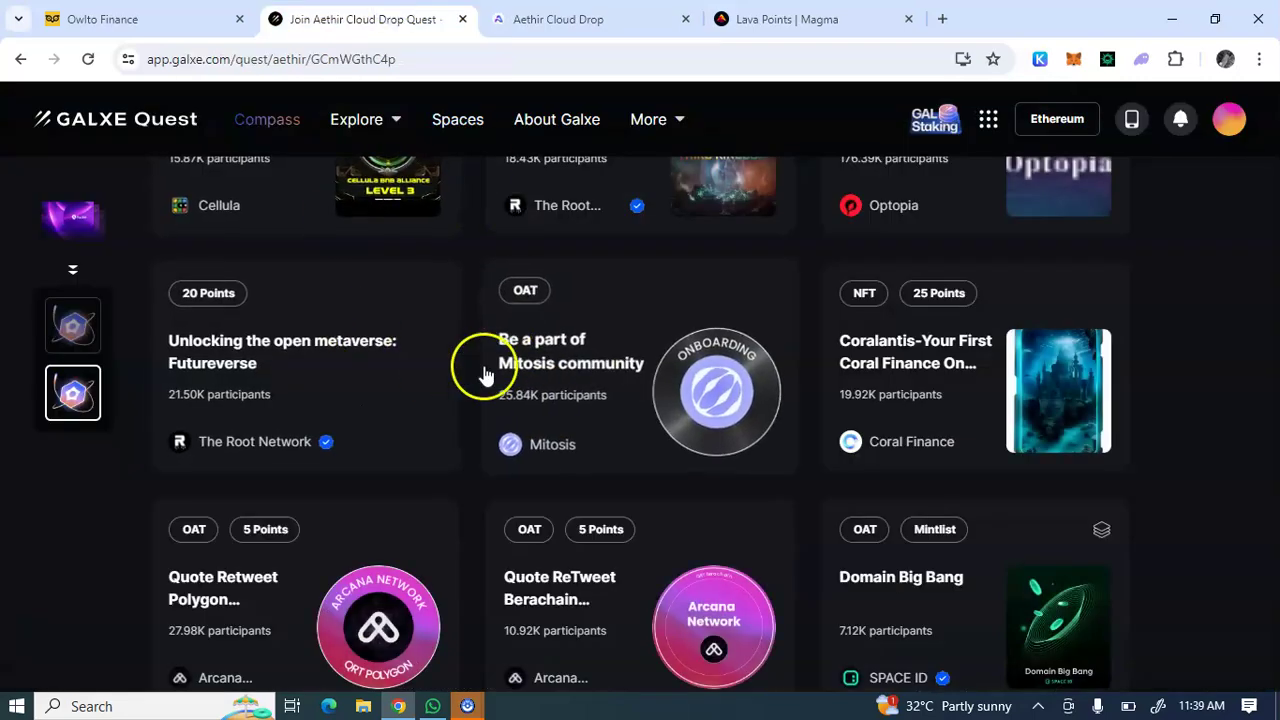
{"action": "scroll", "coordinate": [740, 375], "scroll_direction": "up", "scroll_amount": 3}
{"action": "scroll", "coordinate": [740, 375], "scroll_direction": "up", "scroll_amount": 12}
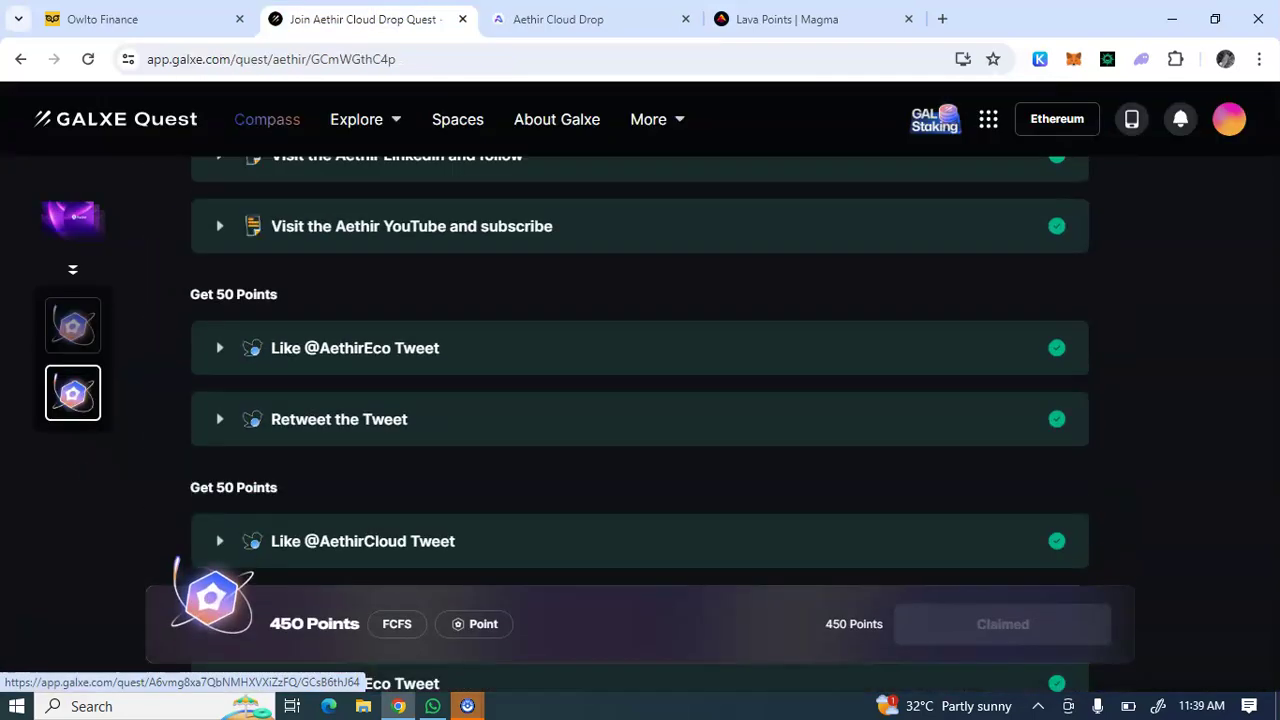
{"action": "scroll", "coordinate": [640, 438], "scroll_direction": "down", "scroll_amount": 5}
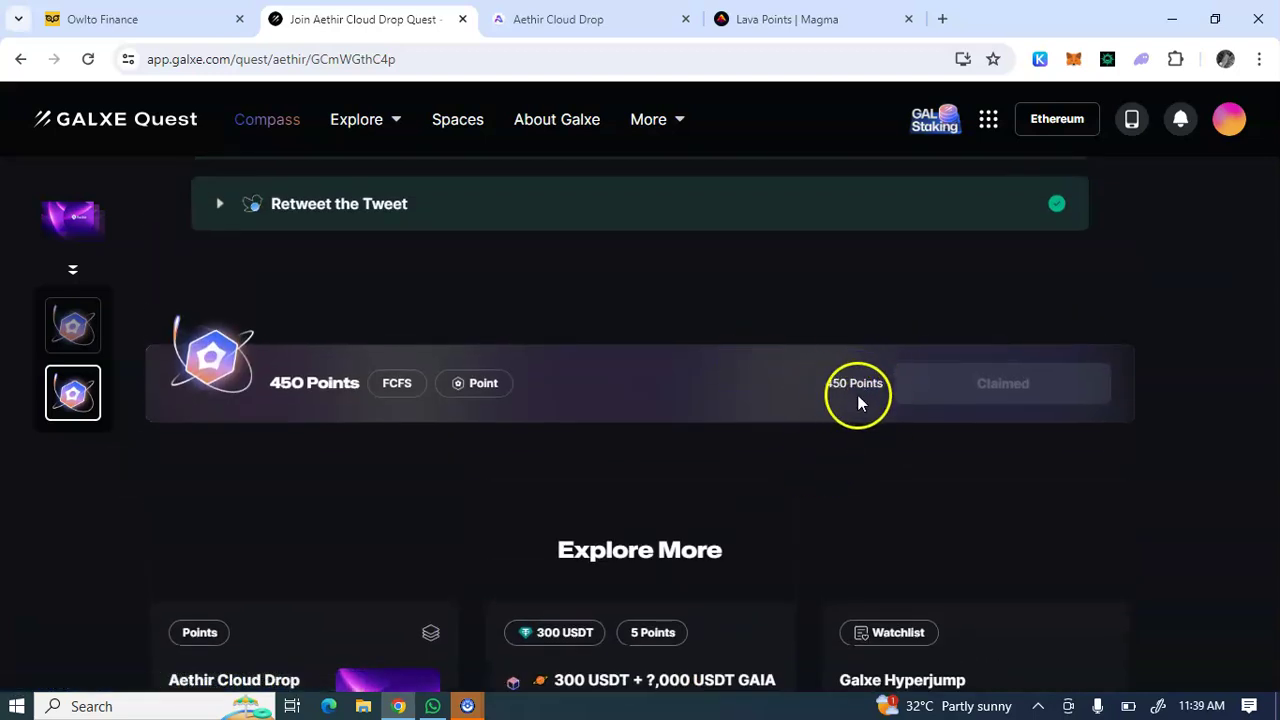
{"action": "left_click", "coordinate": [624, 12]}
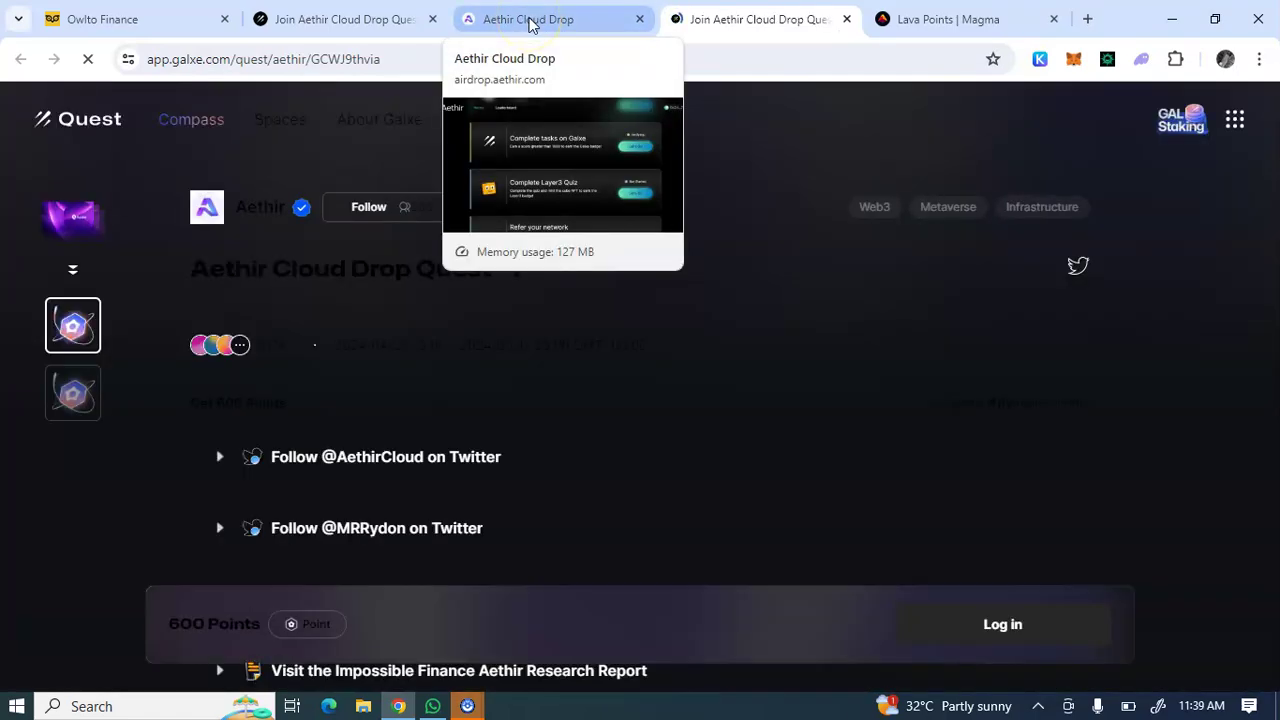
Open the Layer3 quiz task from the Aethir airdrop site and connect MetaMask Account 1 to Layer3
{"action": "left_click", "coordinate": [530, 20]}
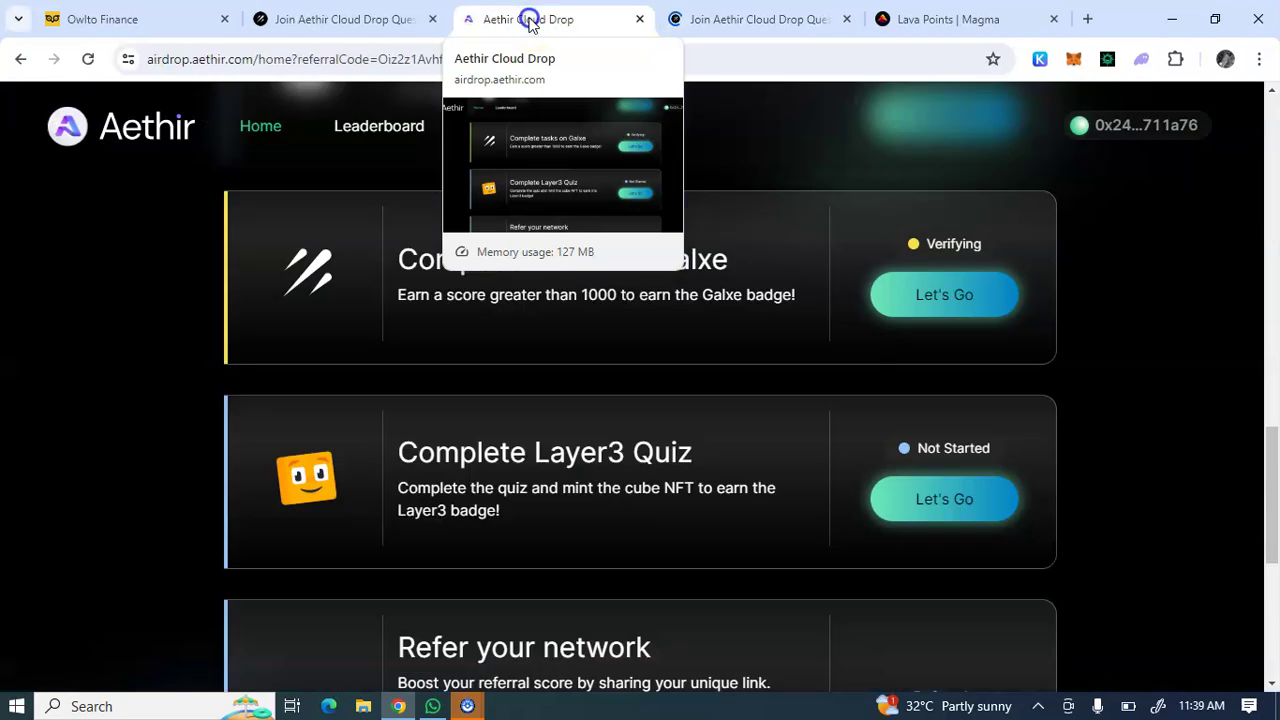
{"action": "left_click", "coordinate": [947, 267]}
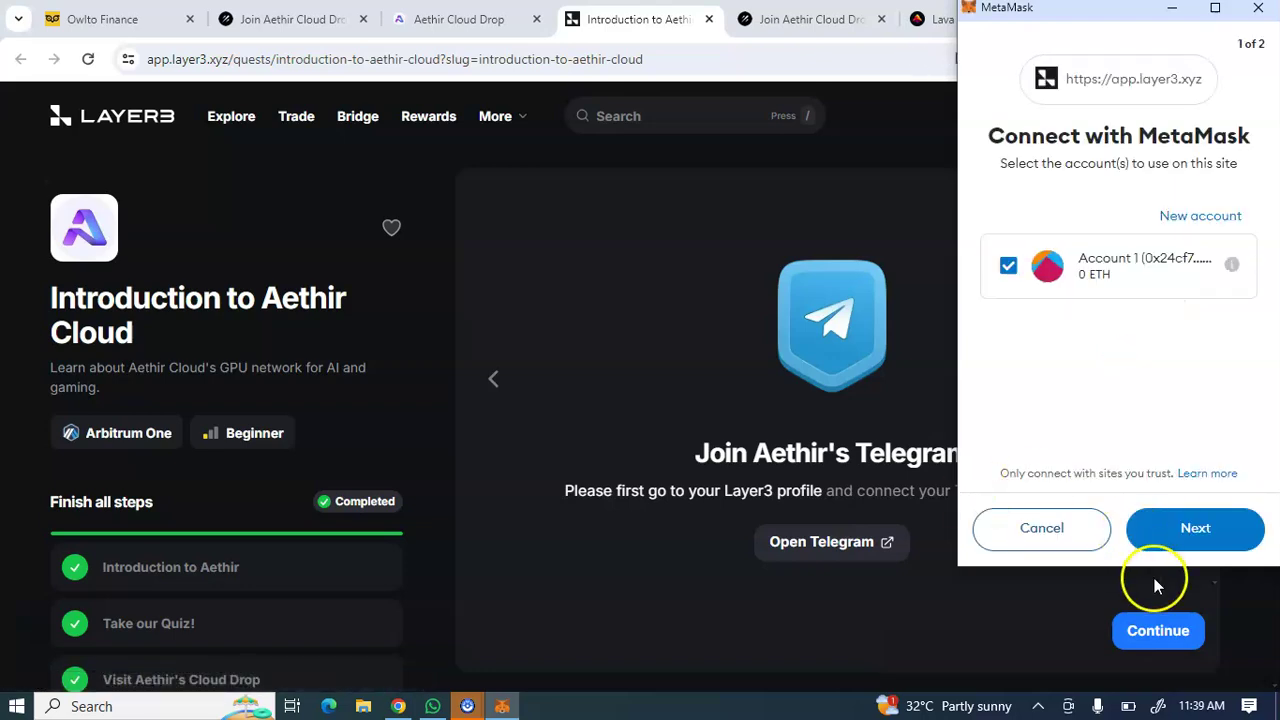
{"action": "left_click", "coordinate": [1185, 535]}
{"action": "left_click", "coordinate": [1185, 535]}
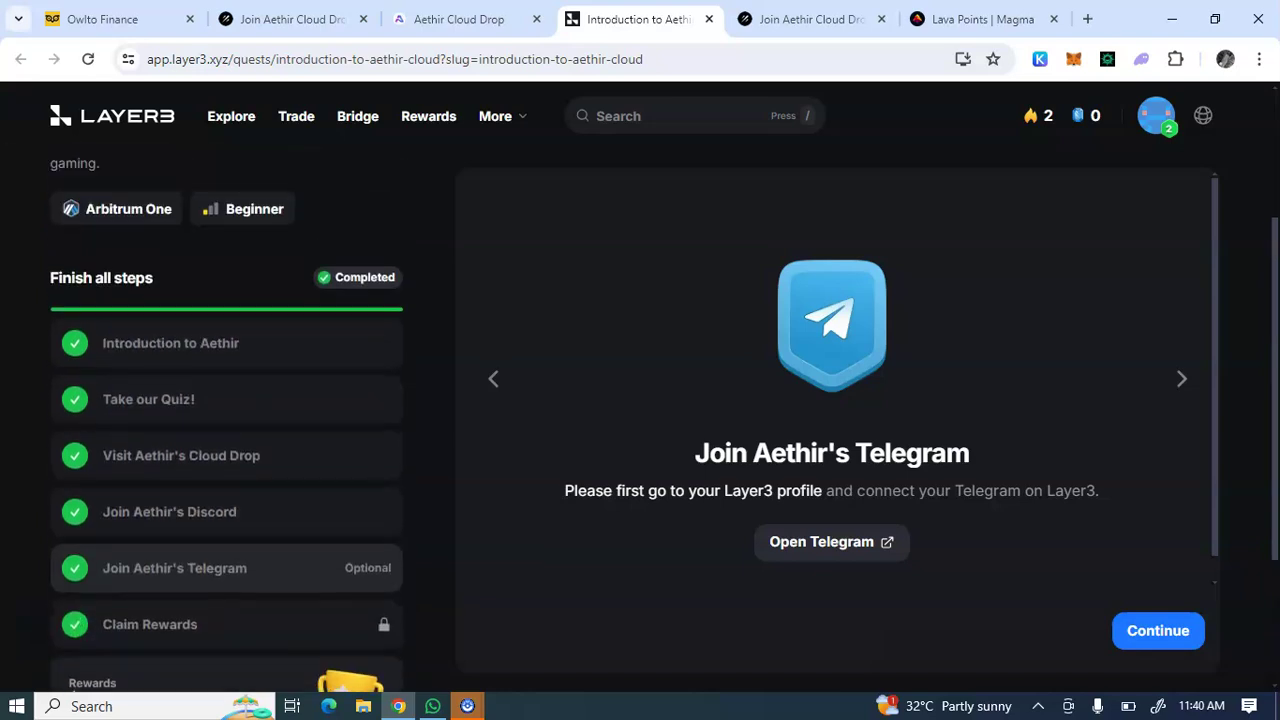
Review the steps and rewards of Layer3's Introduction to Aethir Cloud quest and page through its introduction slides
{"action": "scroll", "coordinate": [1147, 563], "scroll_direction": "down", "scroll_amount": 3}
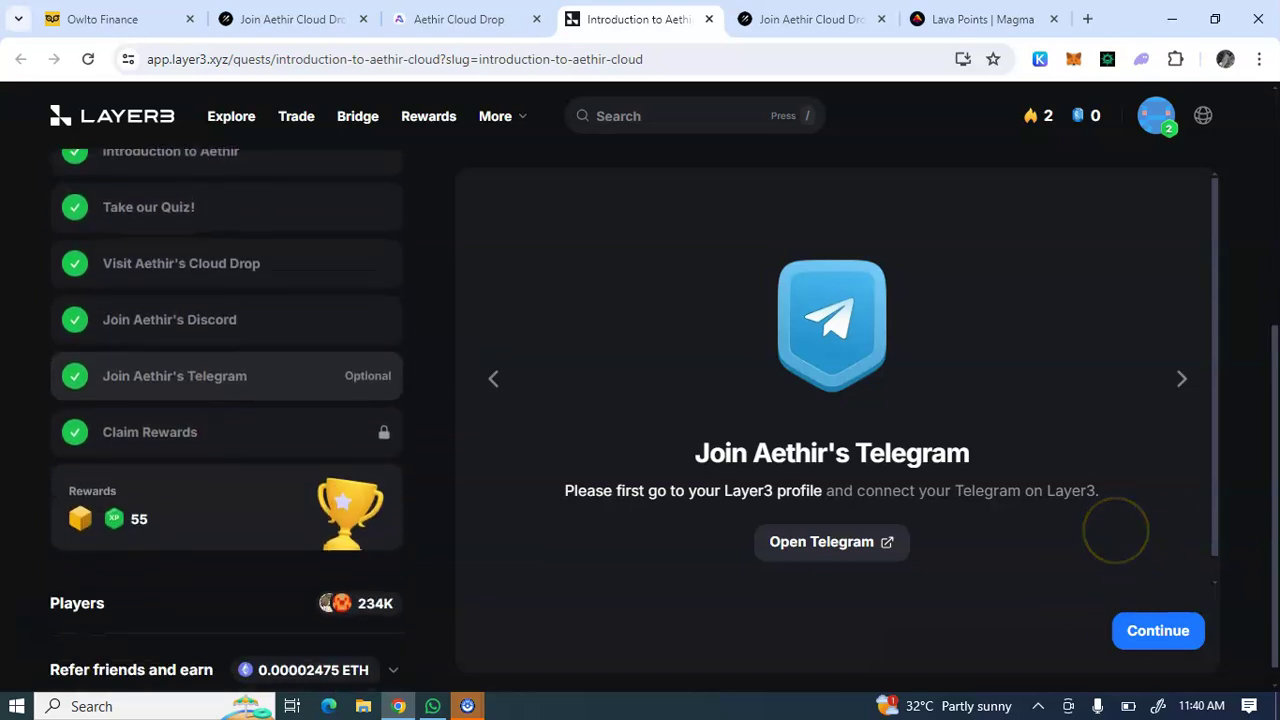
{"action": "scroll", "coordinate": [226, 420], "scroll_direction": "up", "scroll_amount": 2}
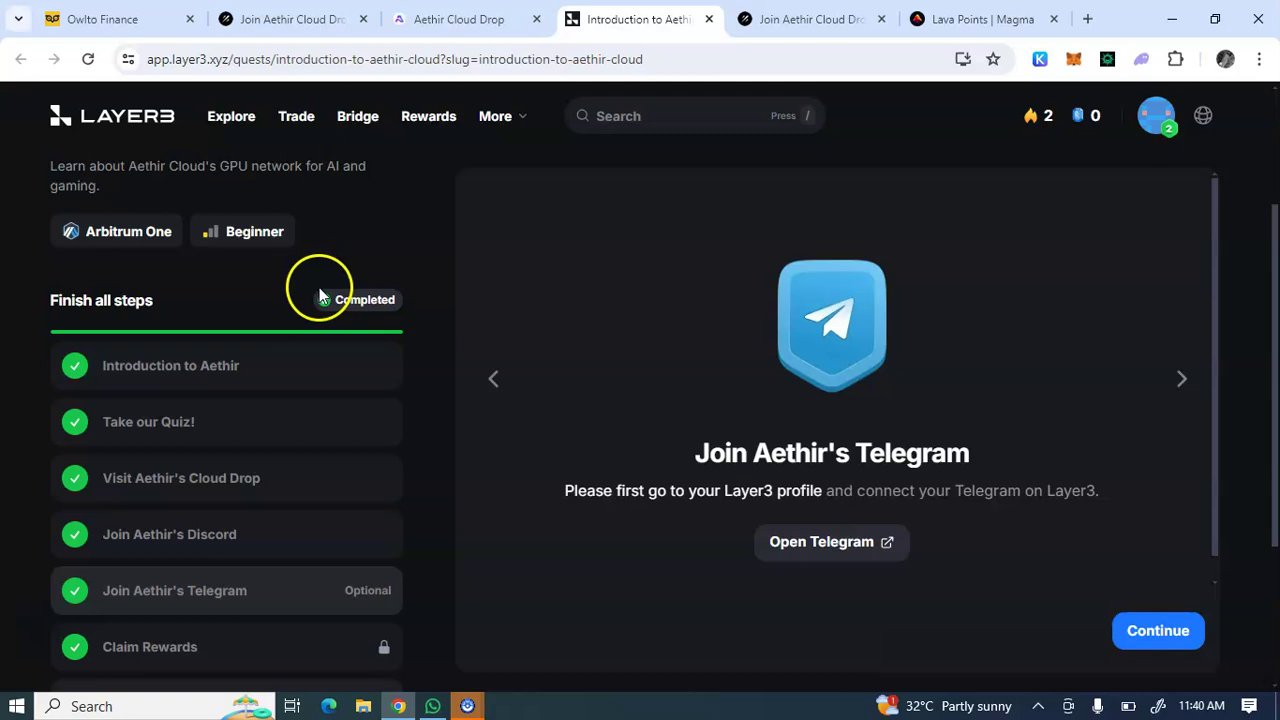
{"action": "scroll", "coordinate": [371, 295], "scroll_direction": "down", "scroll_amount": 1}
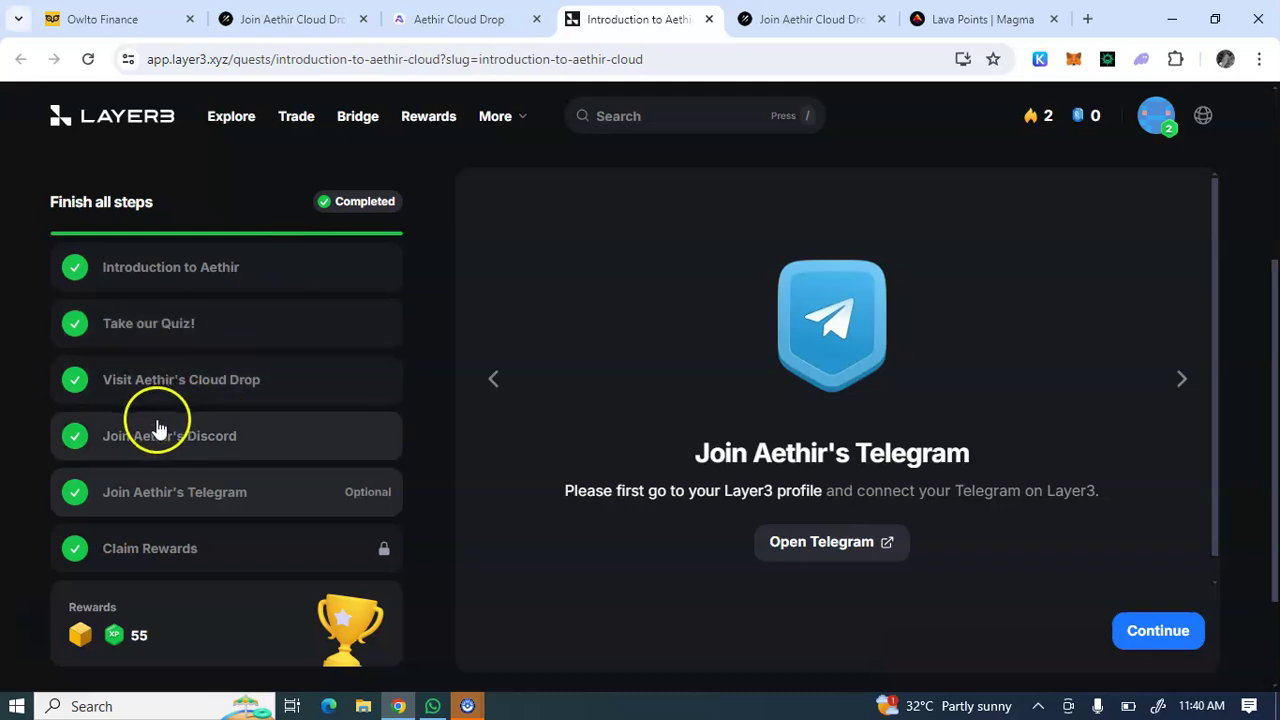
{"action": "scroll", "coordinate": [257, 434], "scroll_direction": "down", "scroll_amount": 1}
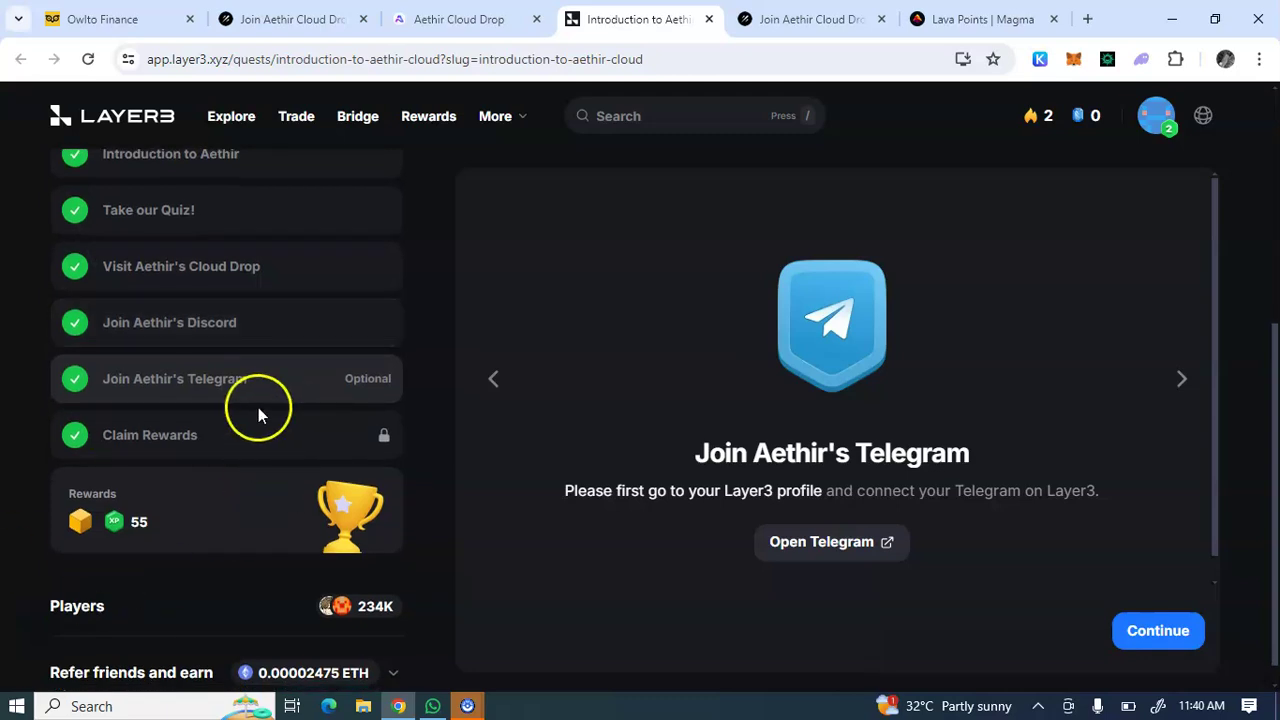
{"action": "scroll", "coordinate": [320, 429], "scroll_direction": "down", "scroll_amount": 1}
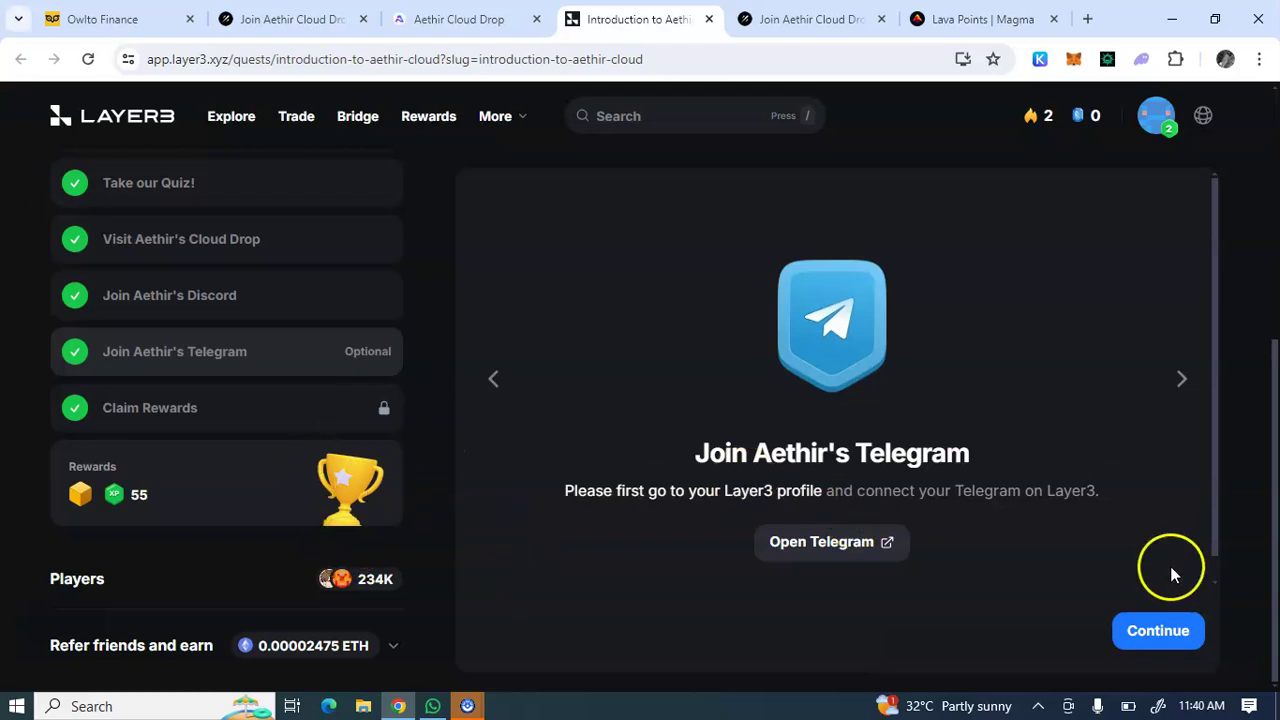
{"action": "left_click", "coordinate": [1180, 631]}
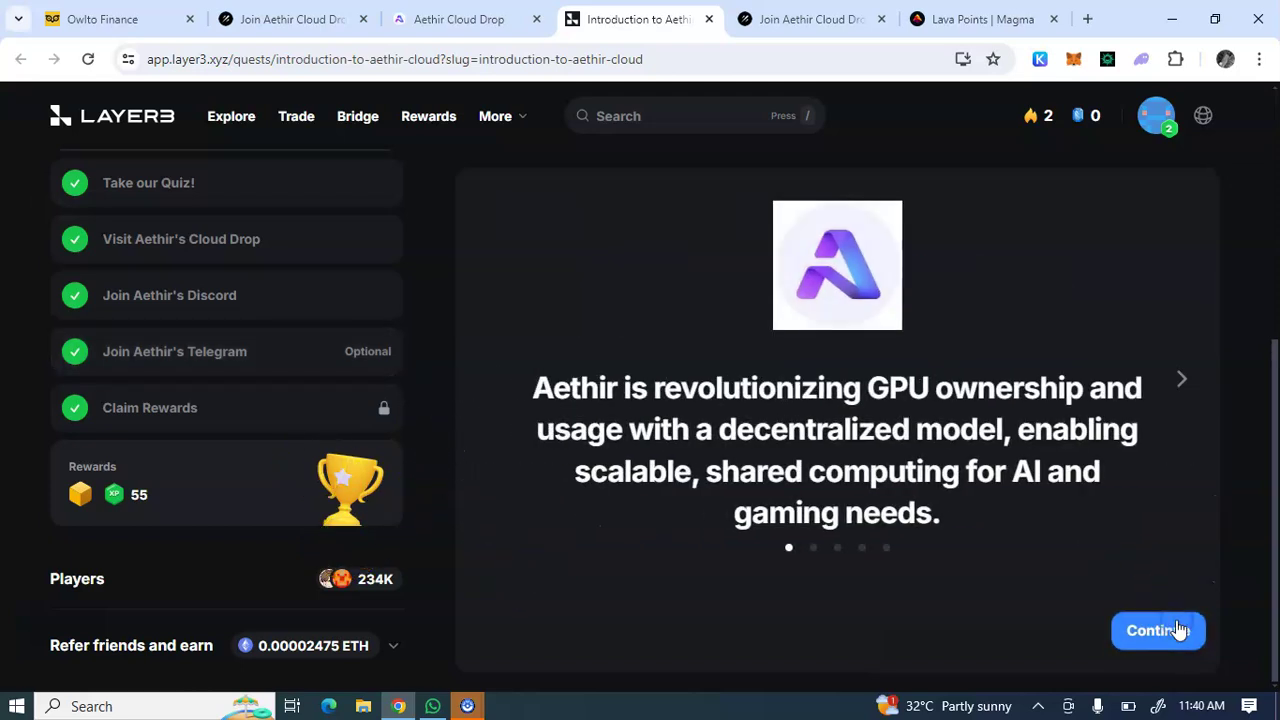
{"action": "left_click", "coordinate": [1180, 630]}
{"action": "left_click", "coordinate": [1180, 630]}
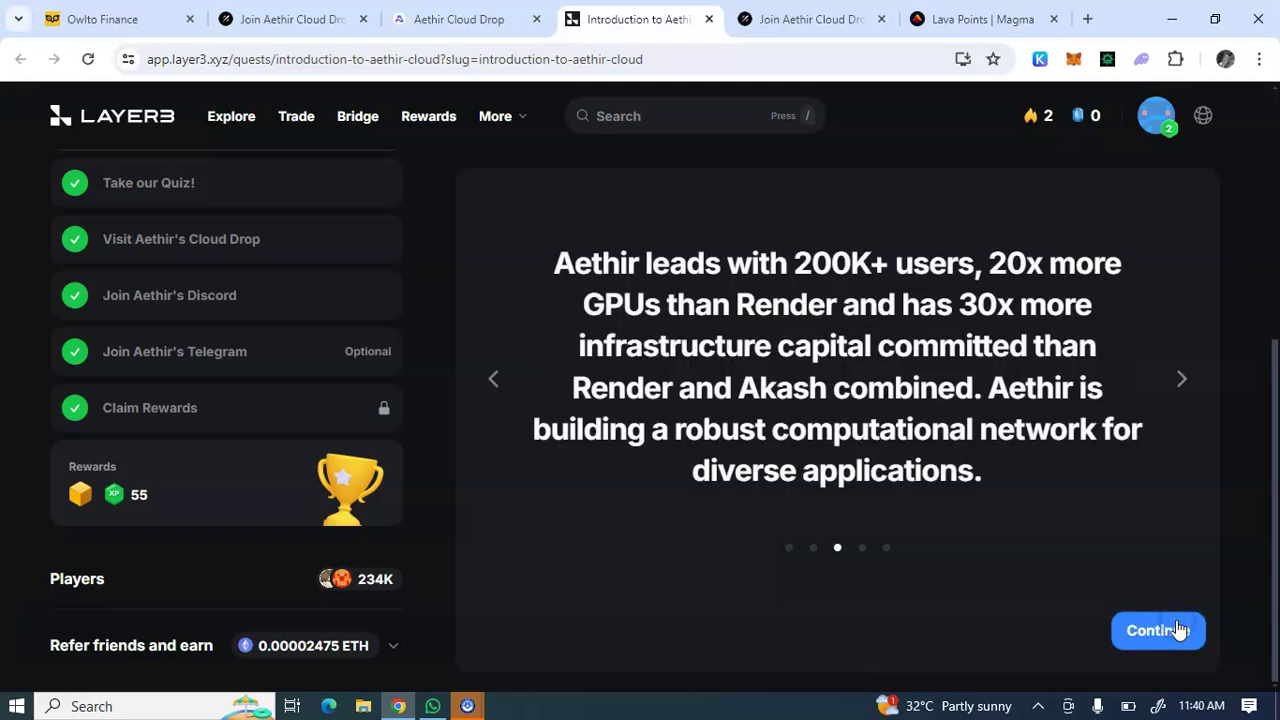
{"action": "left_click", "coordinate": [1180, 630]}
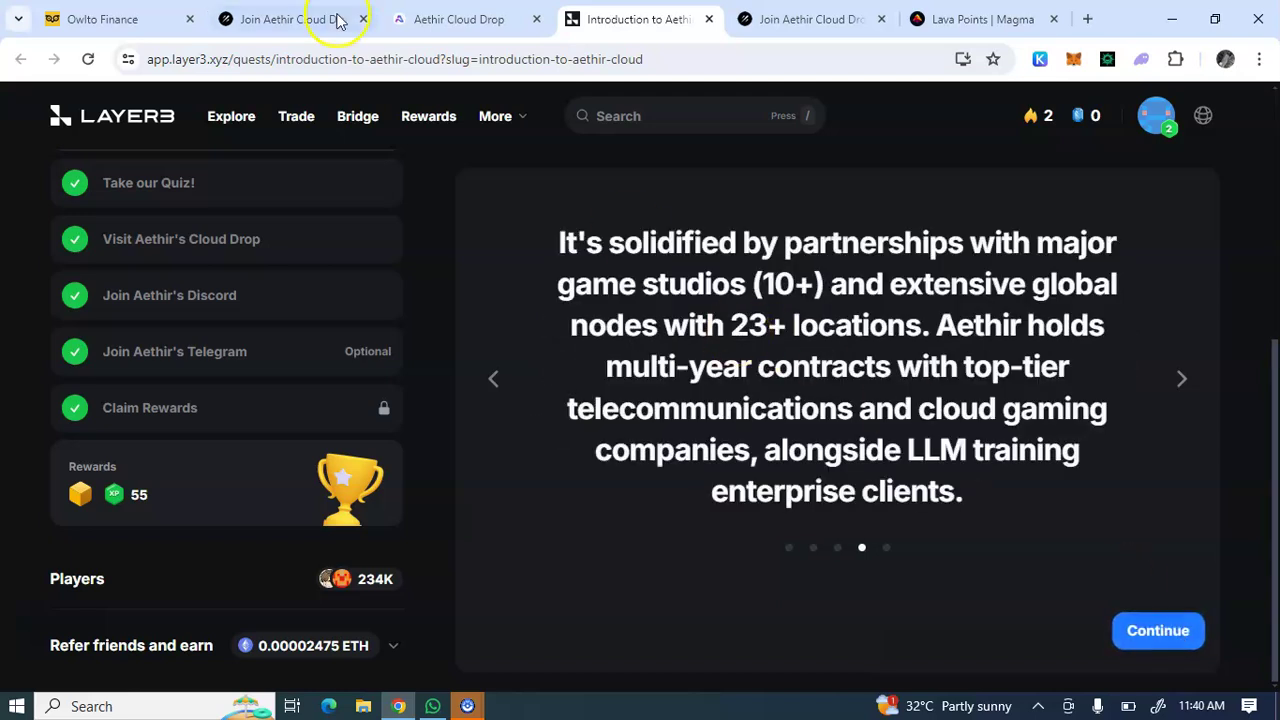
Check the status of the node, Galxe, Layer3 and referral tasks on the Aethir airdrop site
{"action": "left_click", "coordinate": [463, 20]}
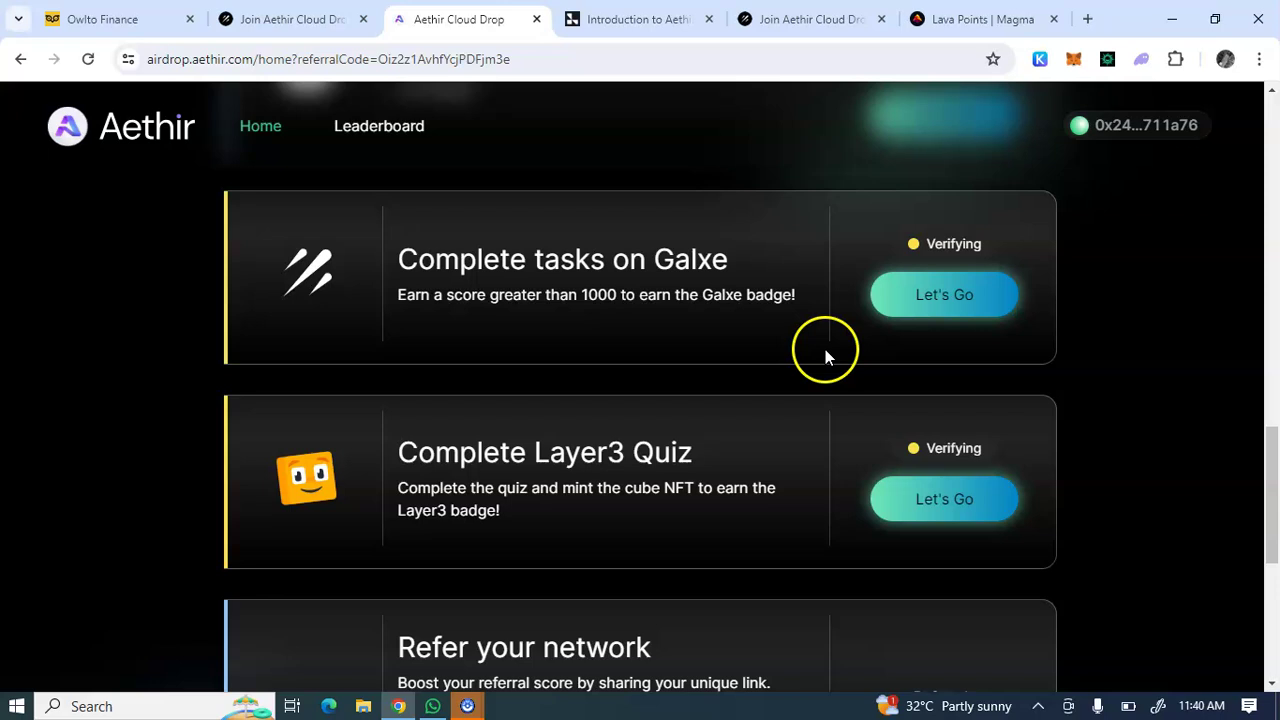
{"action": "scroll", "coordinate": [937, 477], "scroll_direction": "down", "scroll_amount": 2}
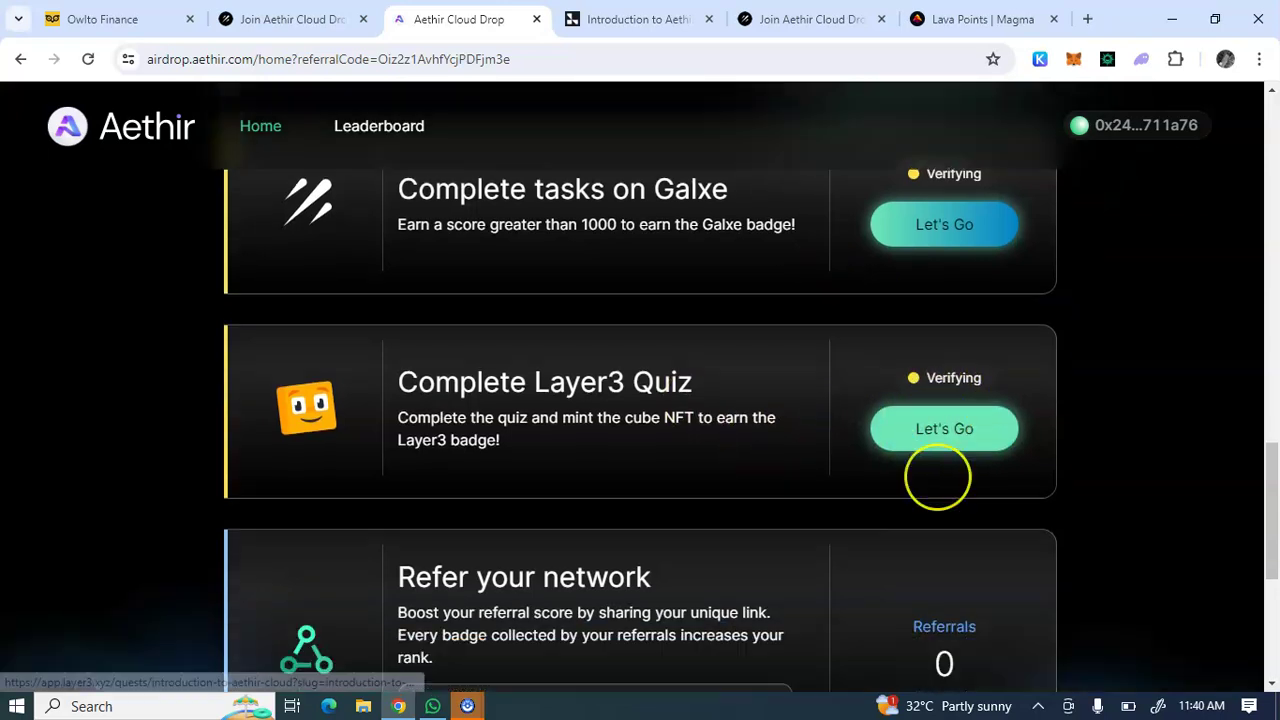
{"action": "scroll", "coordinate": [944, 330], "scroll_direction": "up", "scroll_amount": 2}
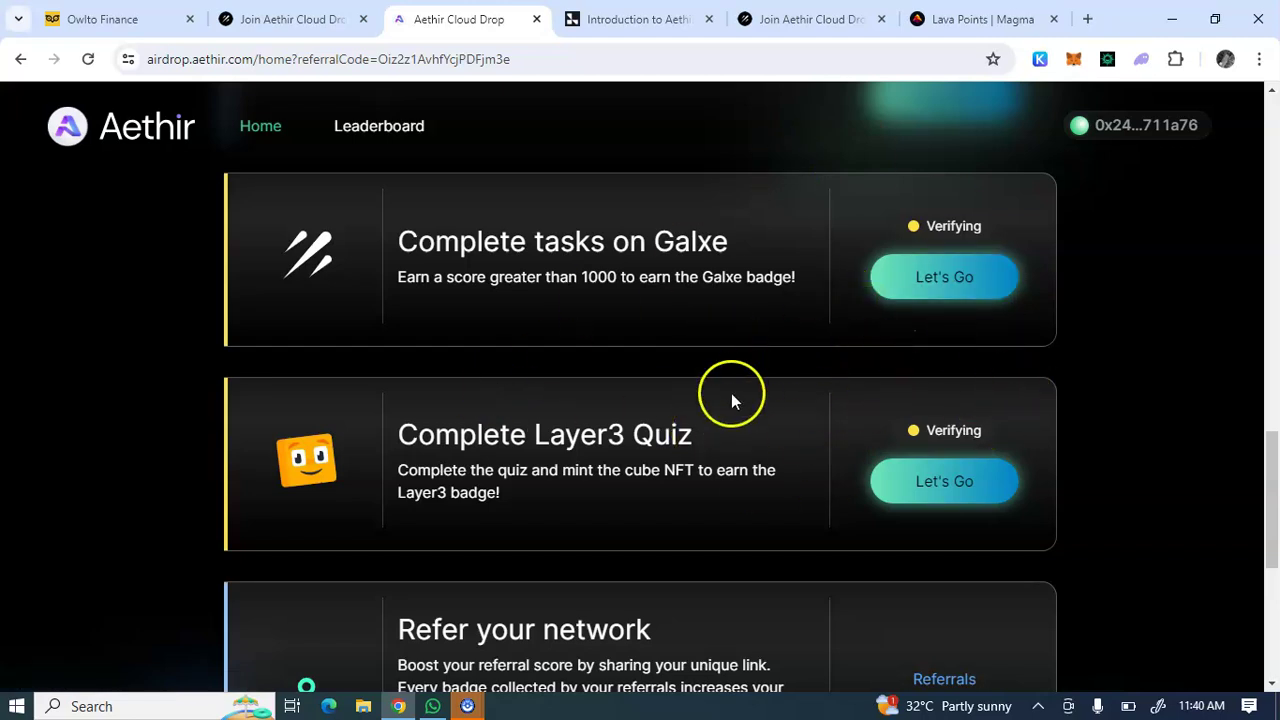
{"action": "scroll", "coordinate": [808, 462], "scroll_direction": "up", "scroll_amount": 2}
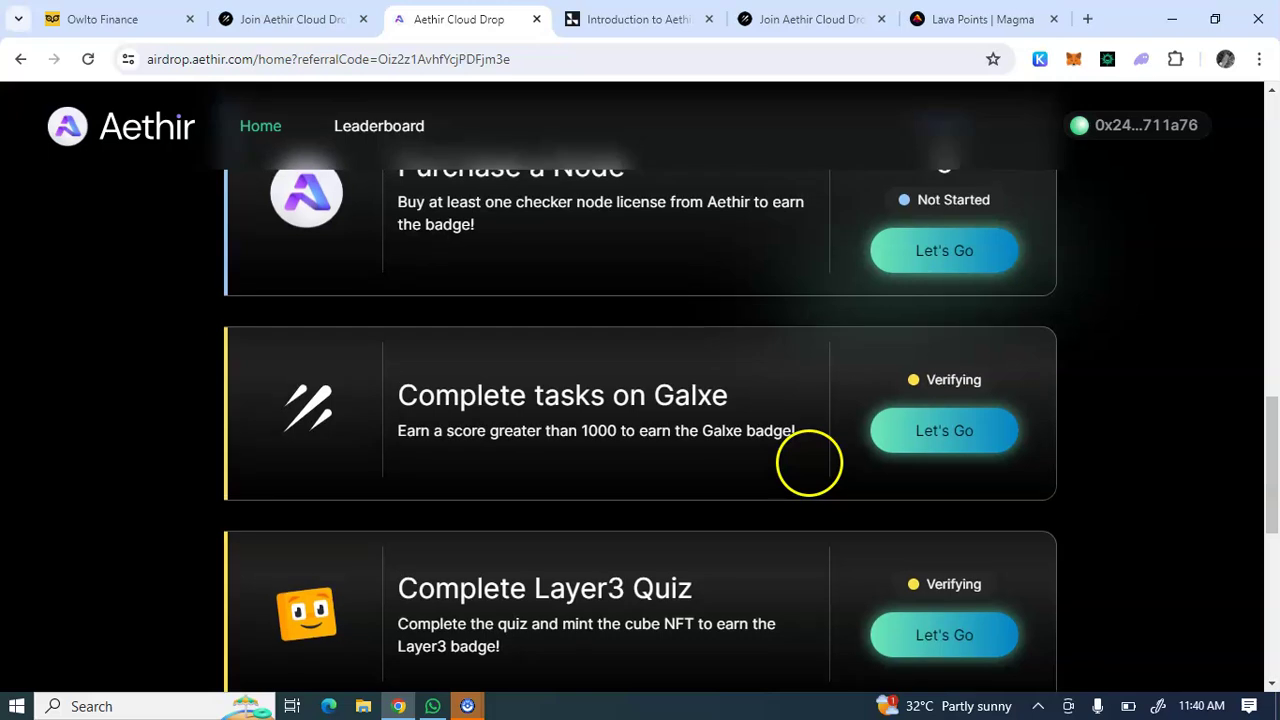
{"action": "scroll", "coordinate": [971, 471], "scroll_direction": "up", "scroll_amount": 1}
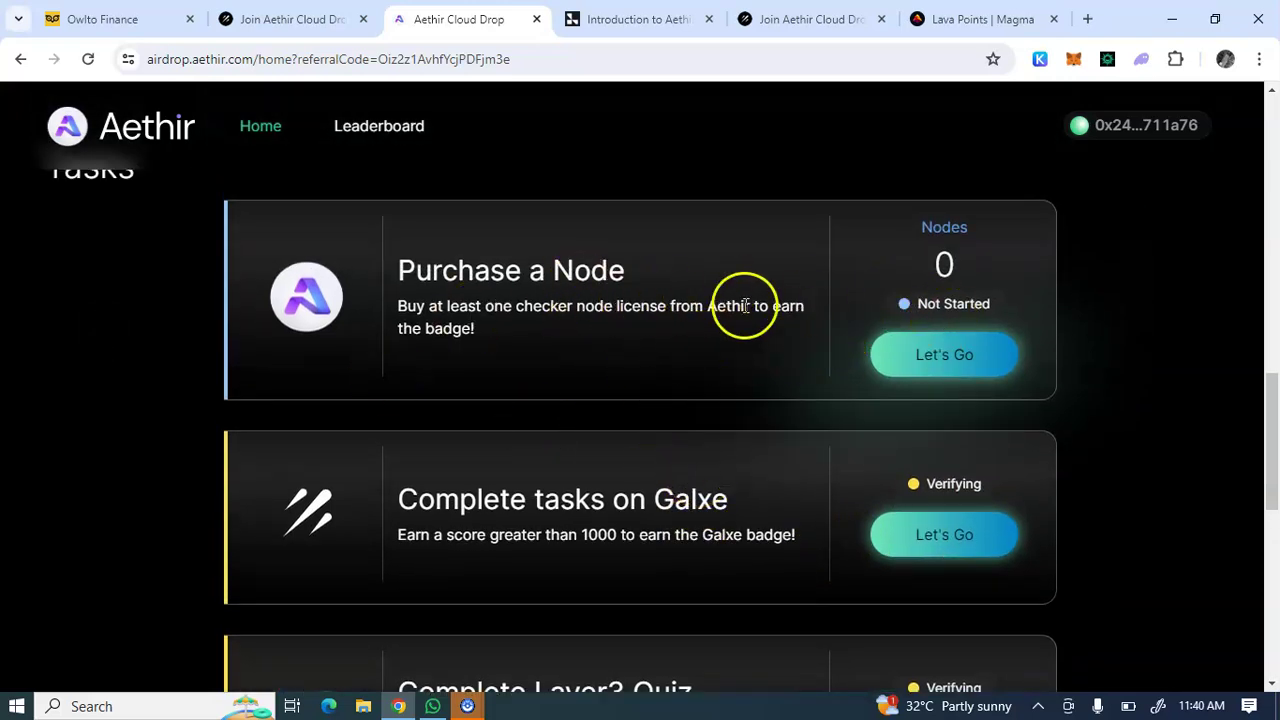
{"action": "scroll", "coordinate": [721, 328], "scroll_direction": "down", "scroll_amount": 2}
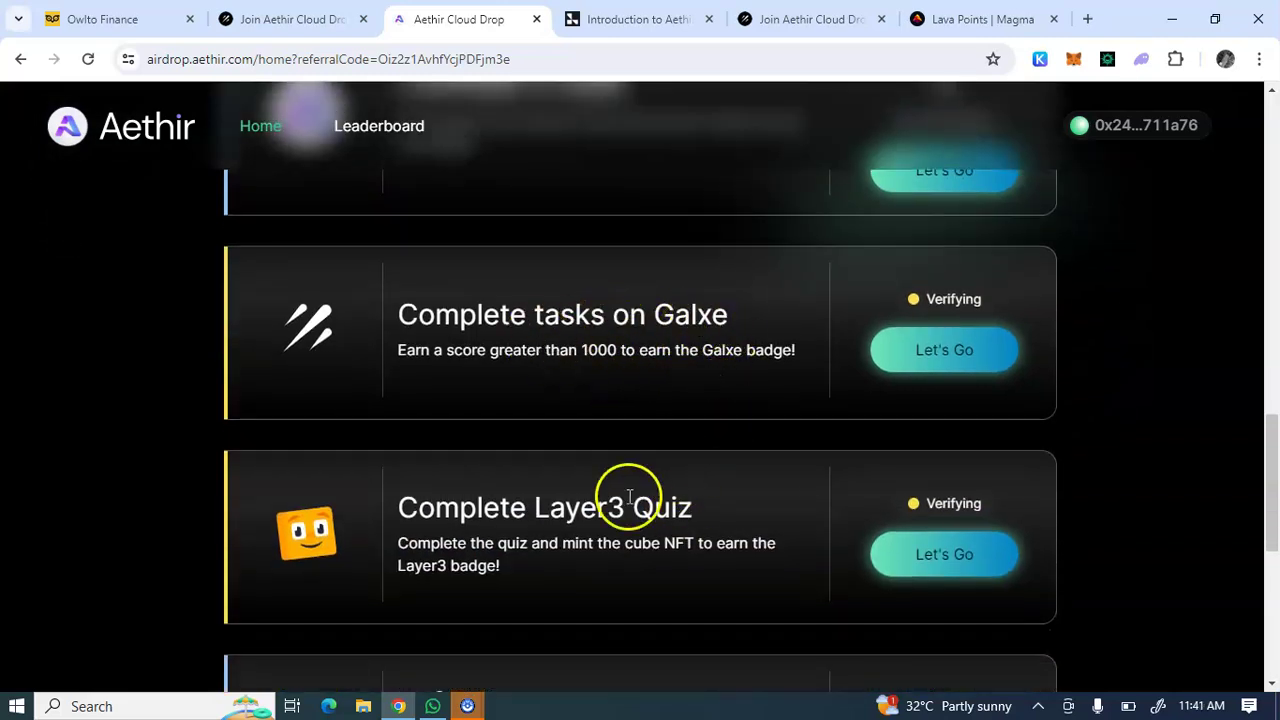
{"action": "scroll", "coordinate": [626, 526], "scroll_direction": "down", "scroll_amount": 3}
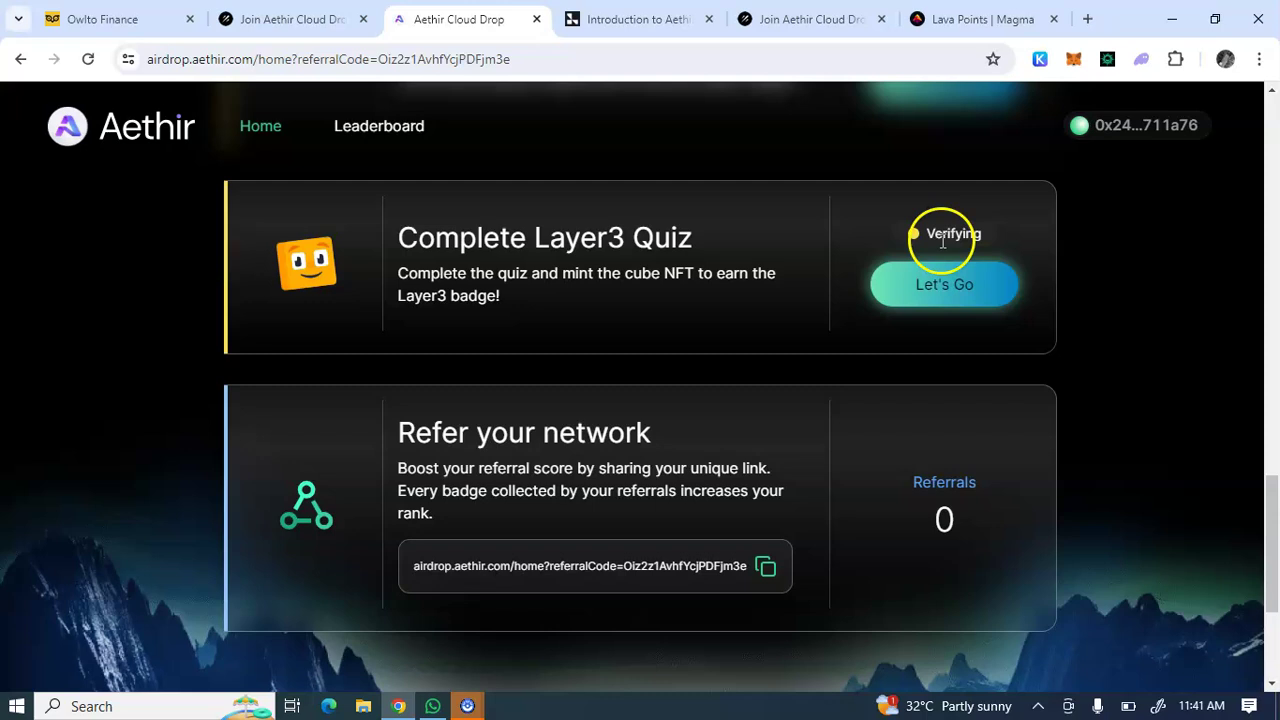
{"action": "scroll", "coordinate": [960, 220], "scroll_direction": "up", "scroll_amount": 2}
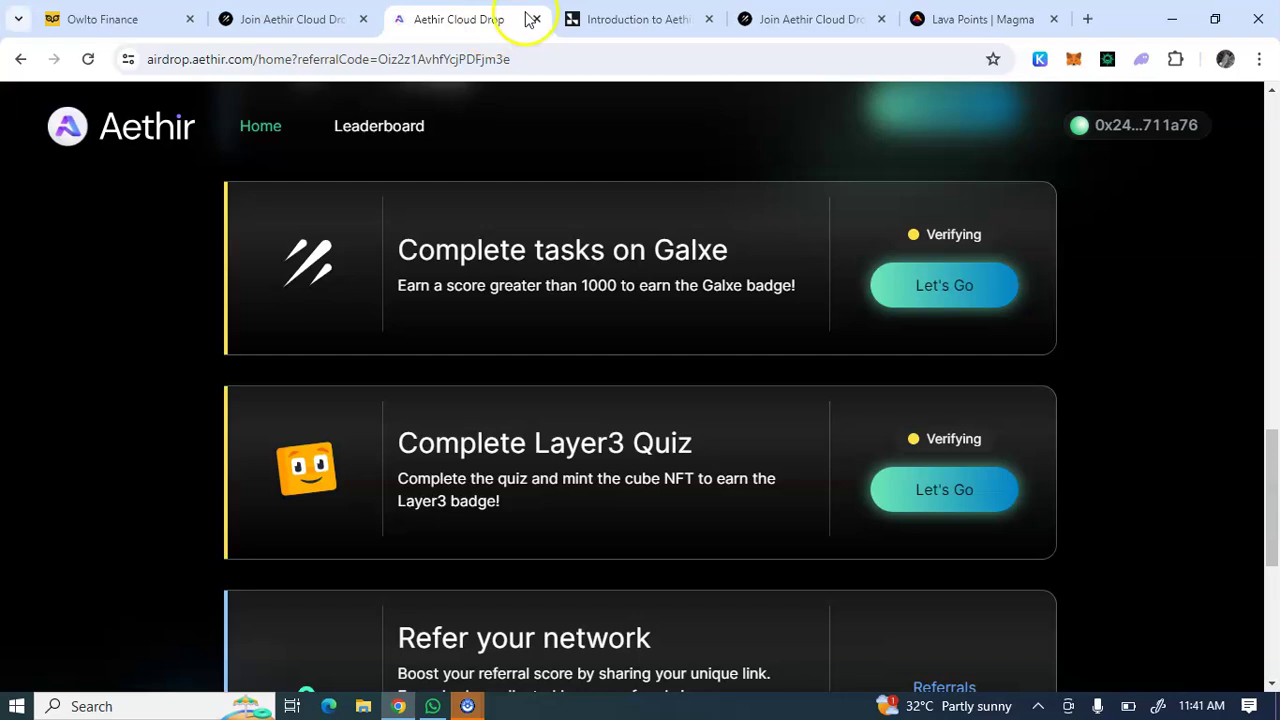
Return to Layer3, activate the Trade Discount reward on the Season 1 Trophy Road, and dismiss the reward screen
{"action": "left_click", "coordinate": [646, 21]}
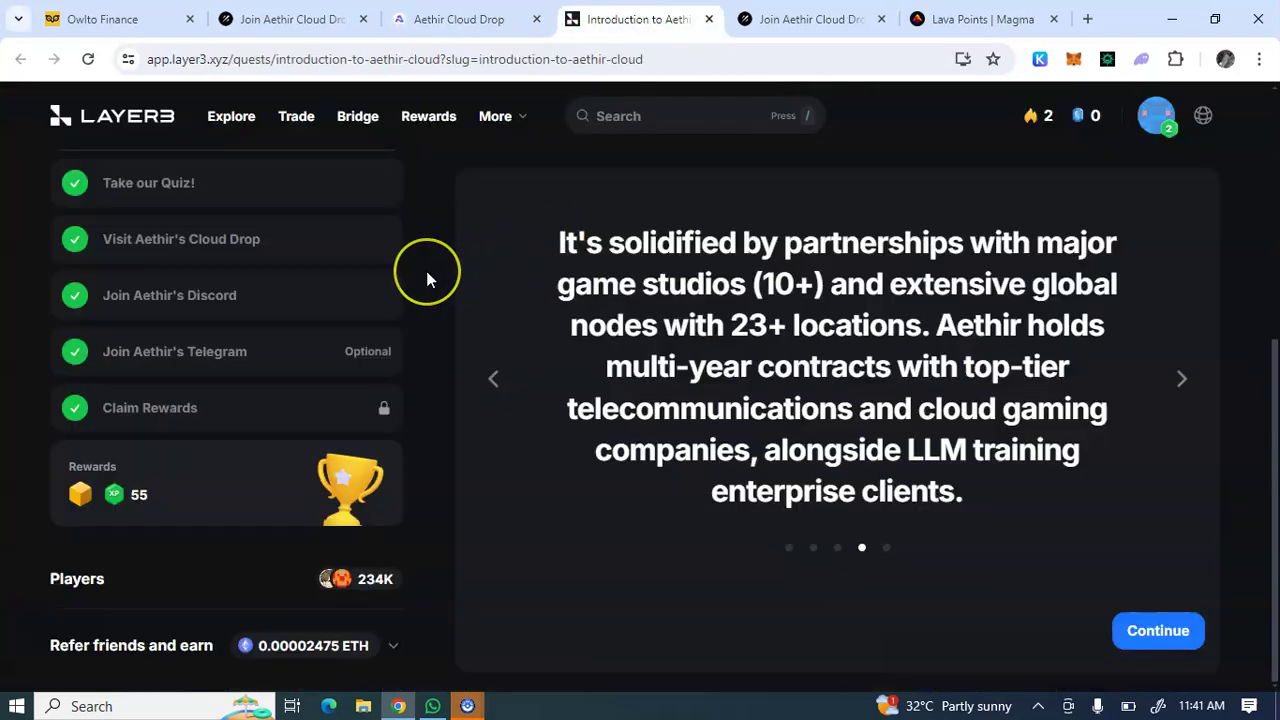
{"action": "scroll", "coordinate": [428, 278], "scroll_direction": "up", "scroll_amount": 4}
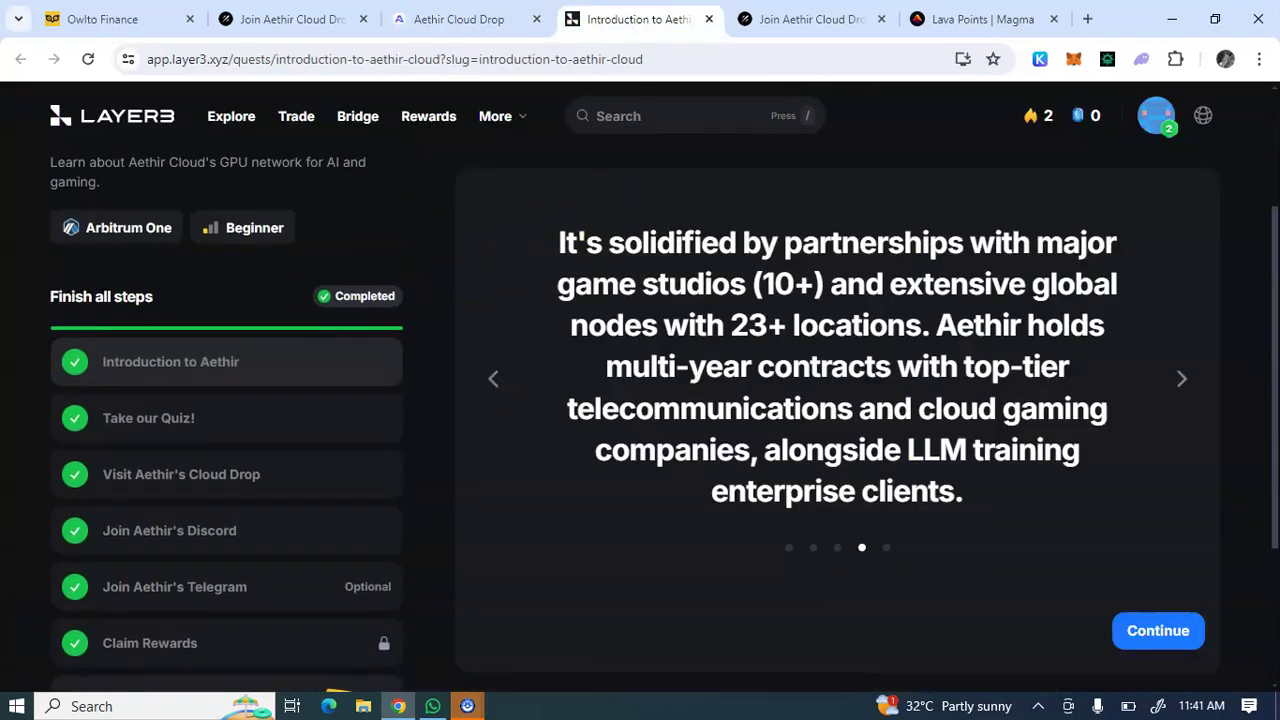
{"action": "scroll", "coordinate": [115, 320], "scroll_direction": "up", "scroll_amount": 1}
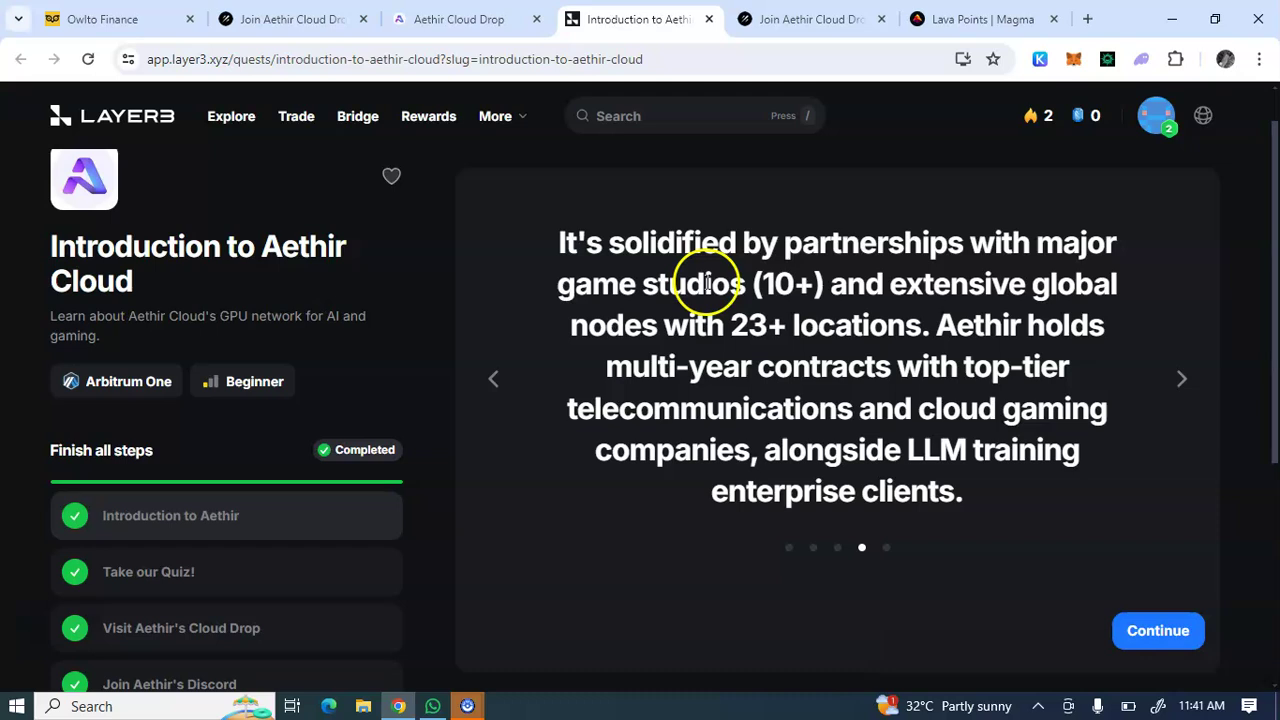
{"action": "left_click", "coordinate": [428, 118]}
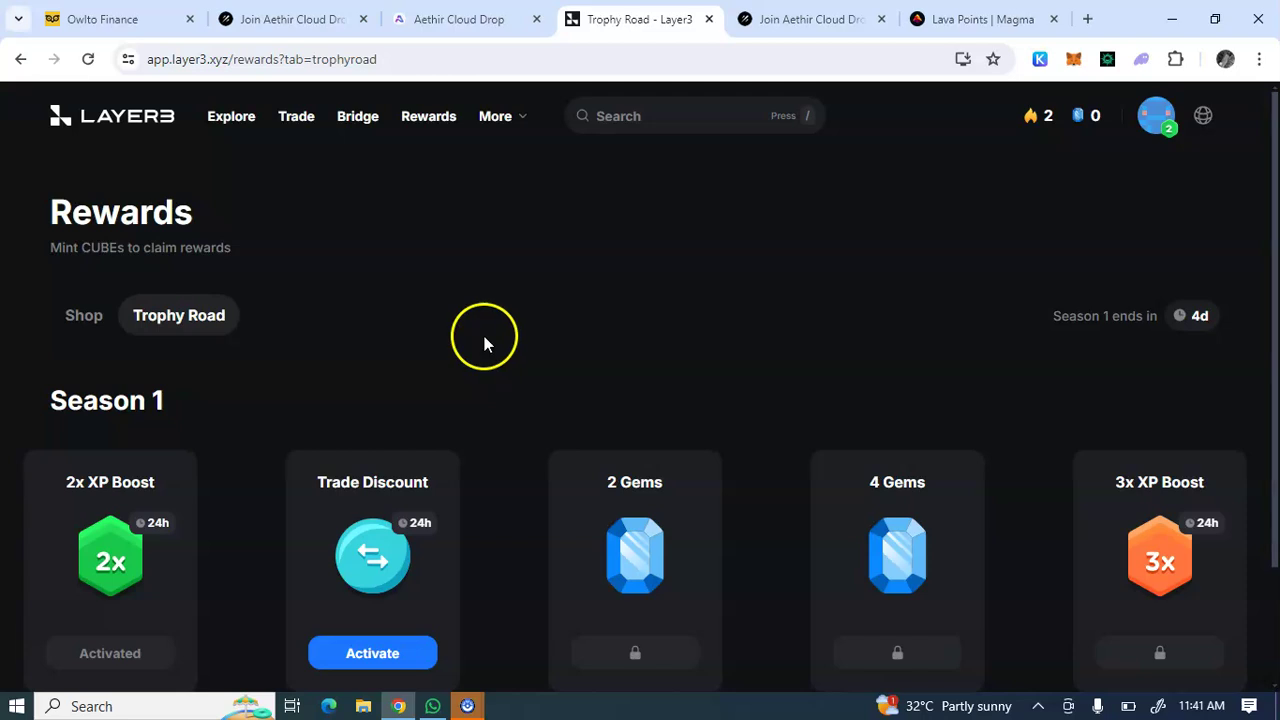
{"action": "scroll", "coordinate": [483, 340], "scroll_direction": "down", "scroll_amount": 2}
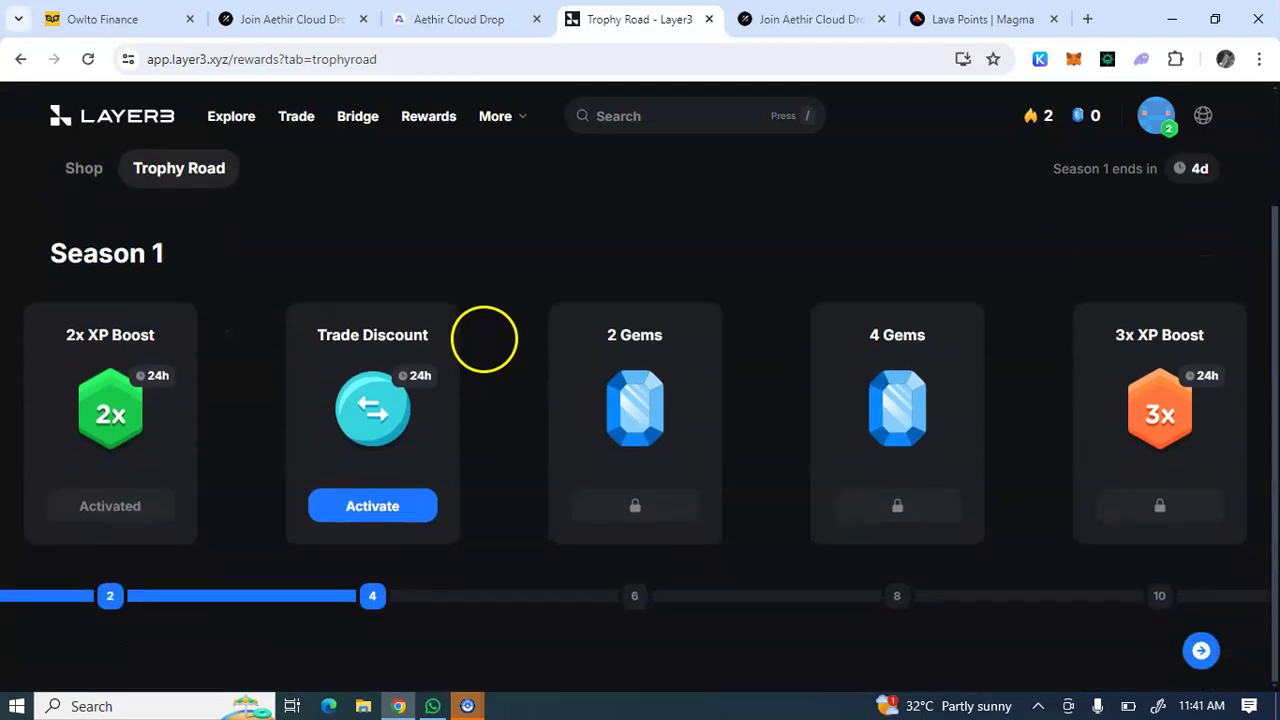
{"action": "left_click", "coordinate": [403, 508]}
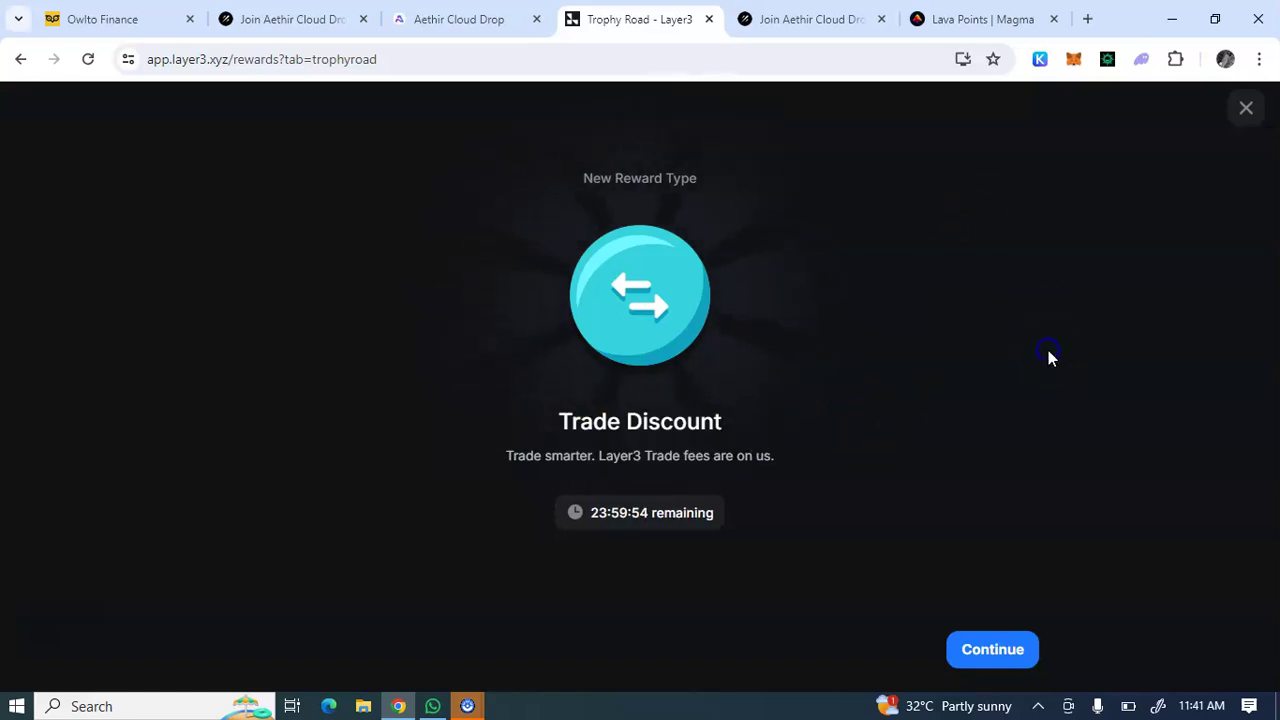
{"action": "left_click", "coordinate": [1244, 110]}
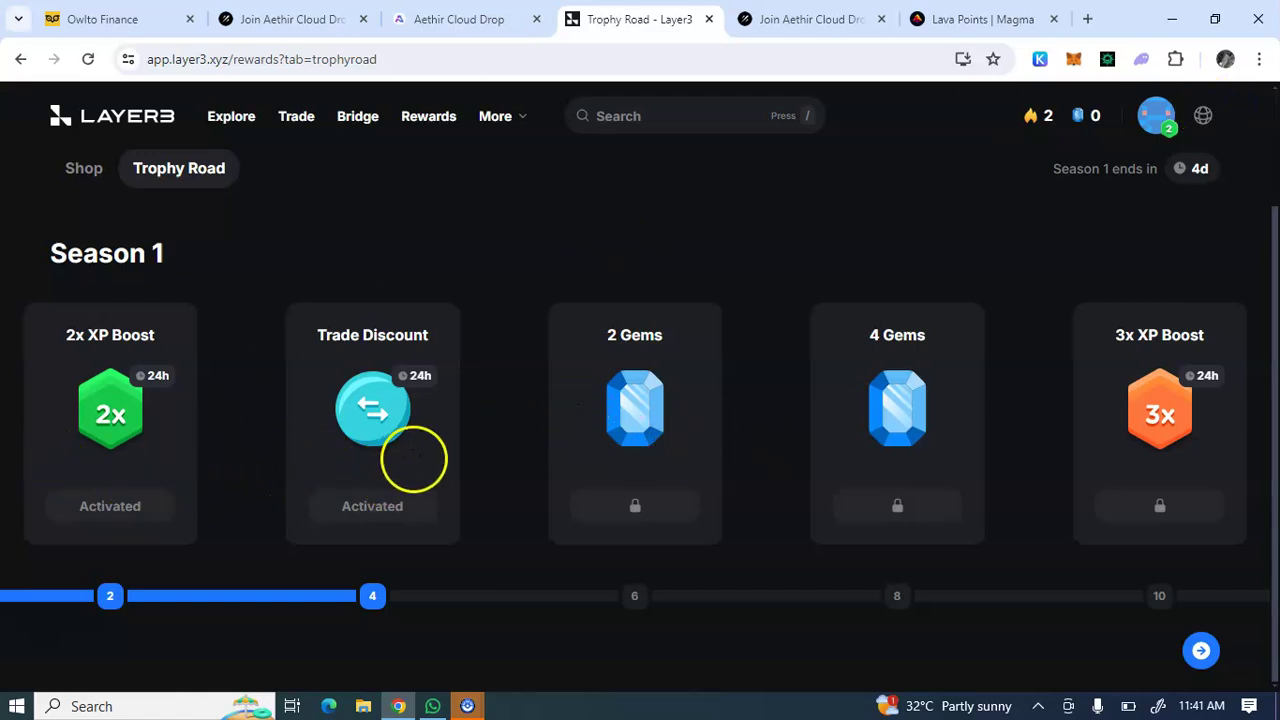
{"action": "scroll", "coordinate": [820, 430], "scroll_direction": "up", "scroll_amount": 2}
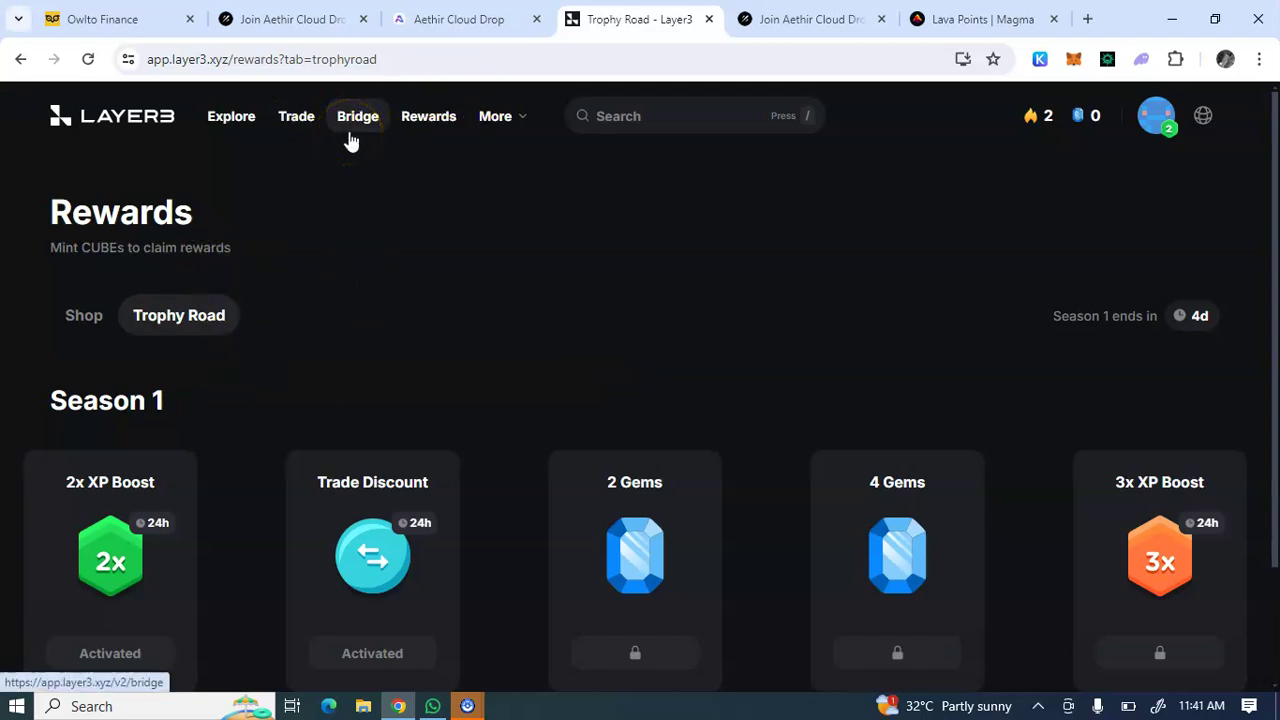
{"action": "scroll", "coordinate": [400, 142], "scroll_direction": "down", "scroll_amount": 2}
{"action": "scroll", "coordinate": [500, 143], "scroll_direction": "up", "scroll_amount": 2}
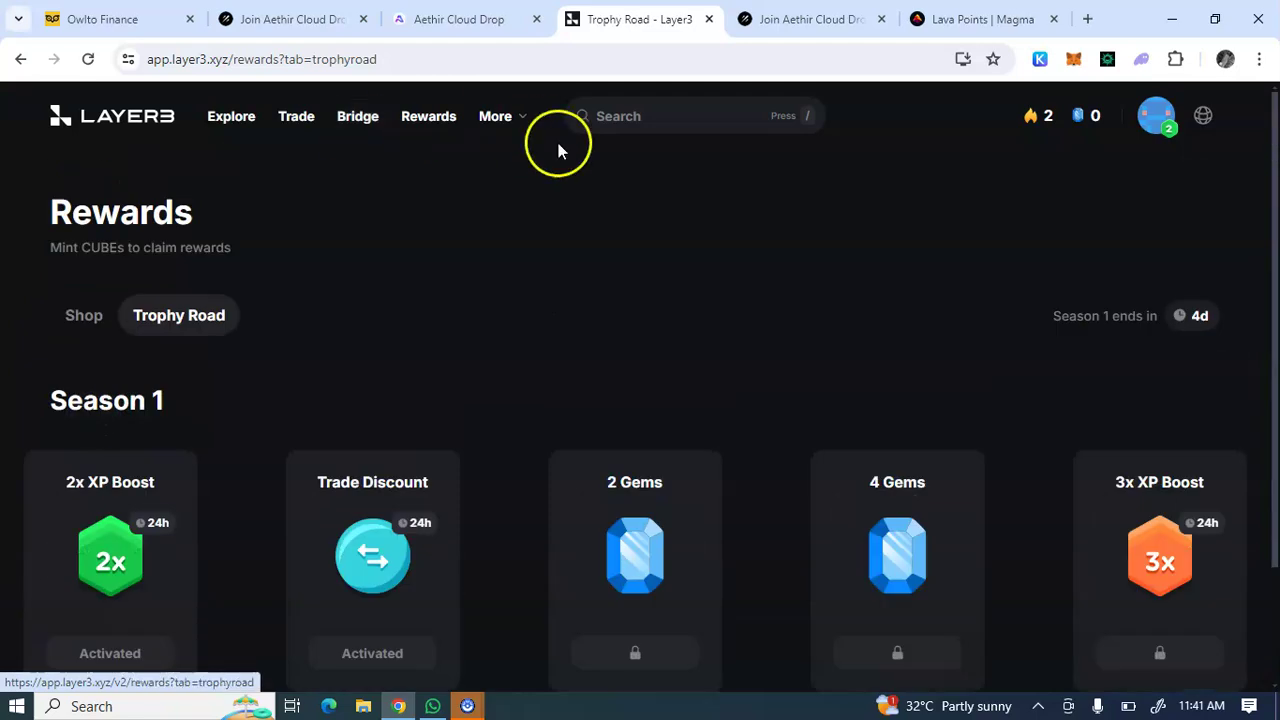